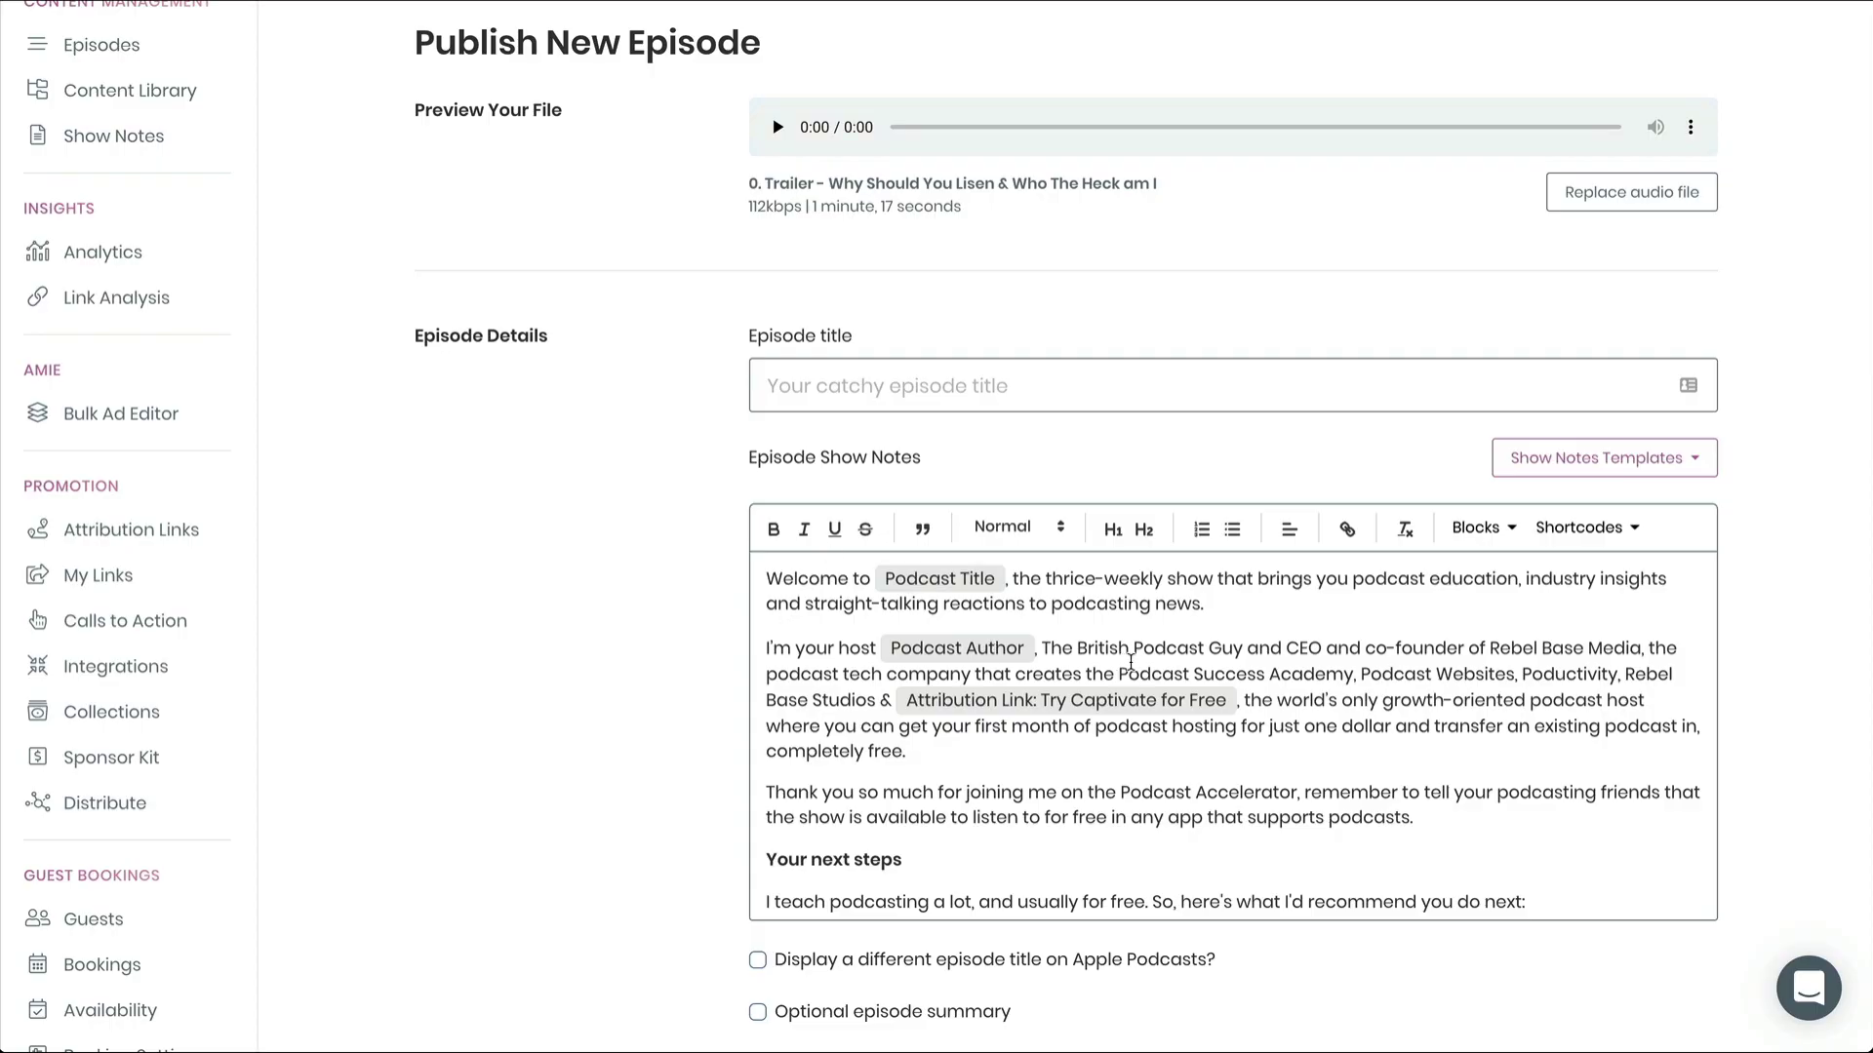
scroll(996, 686, down, 10)
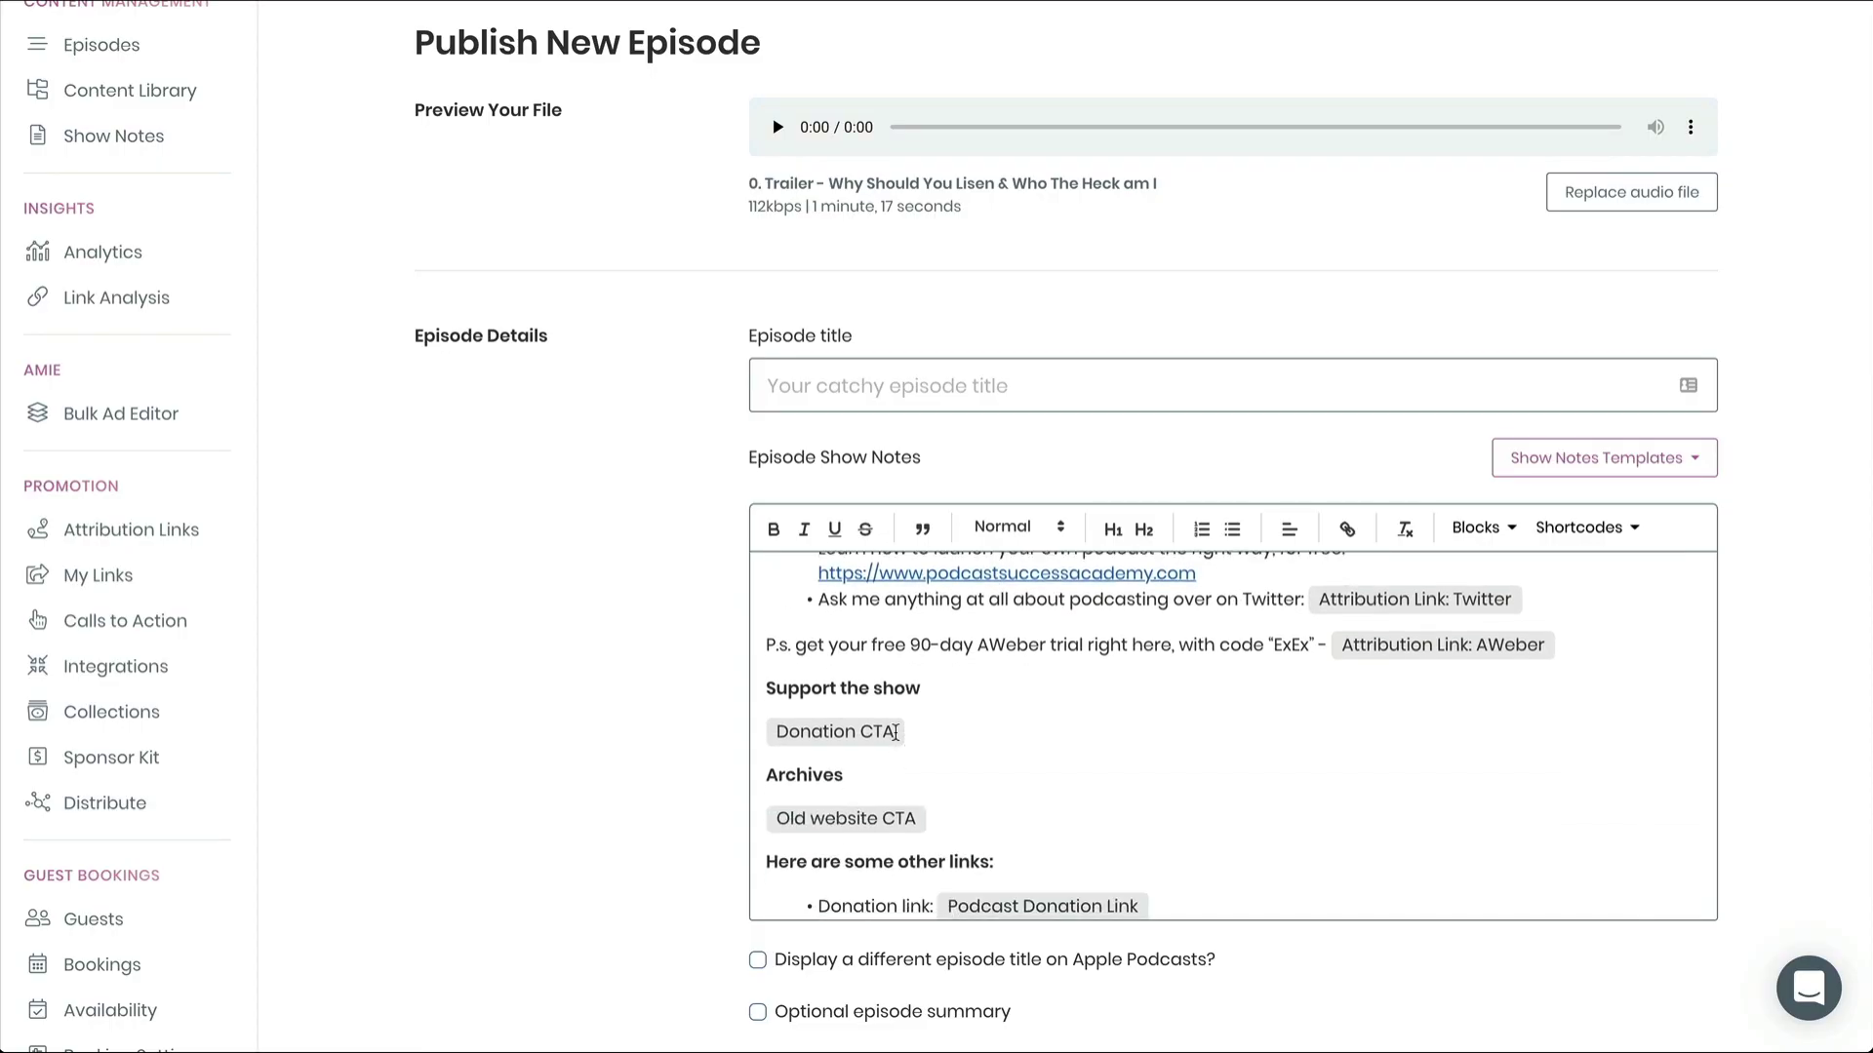
scroll(897, 733, up, 10)
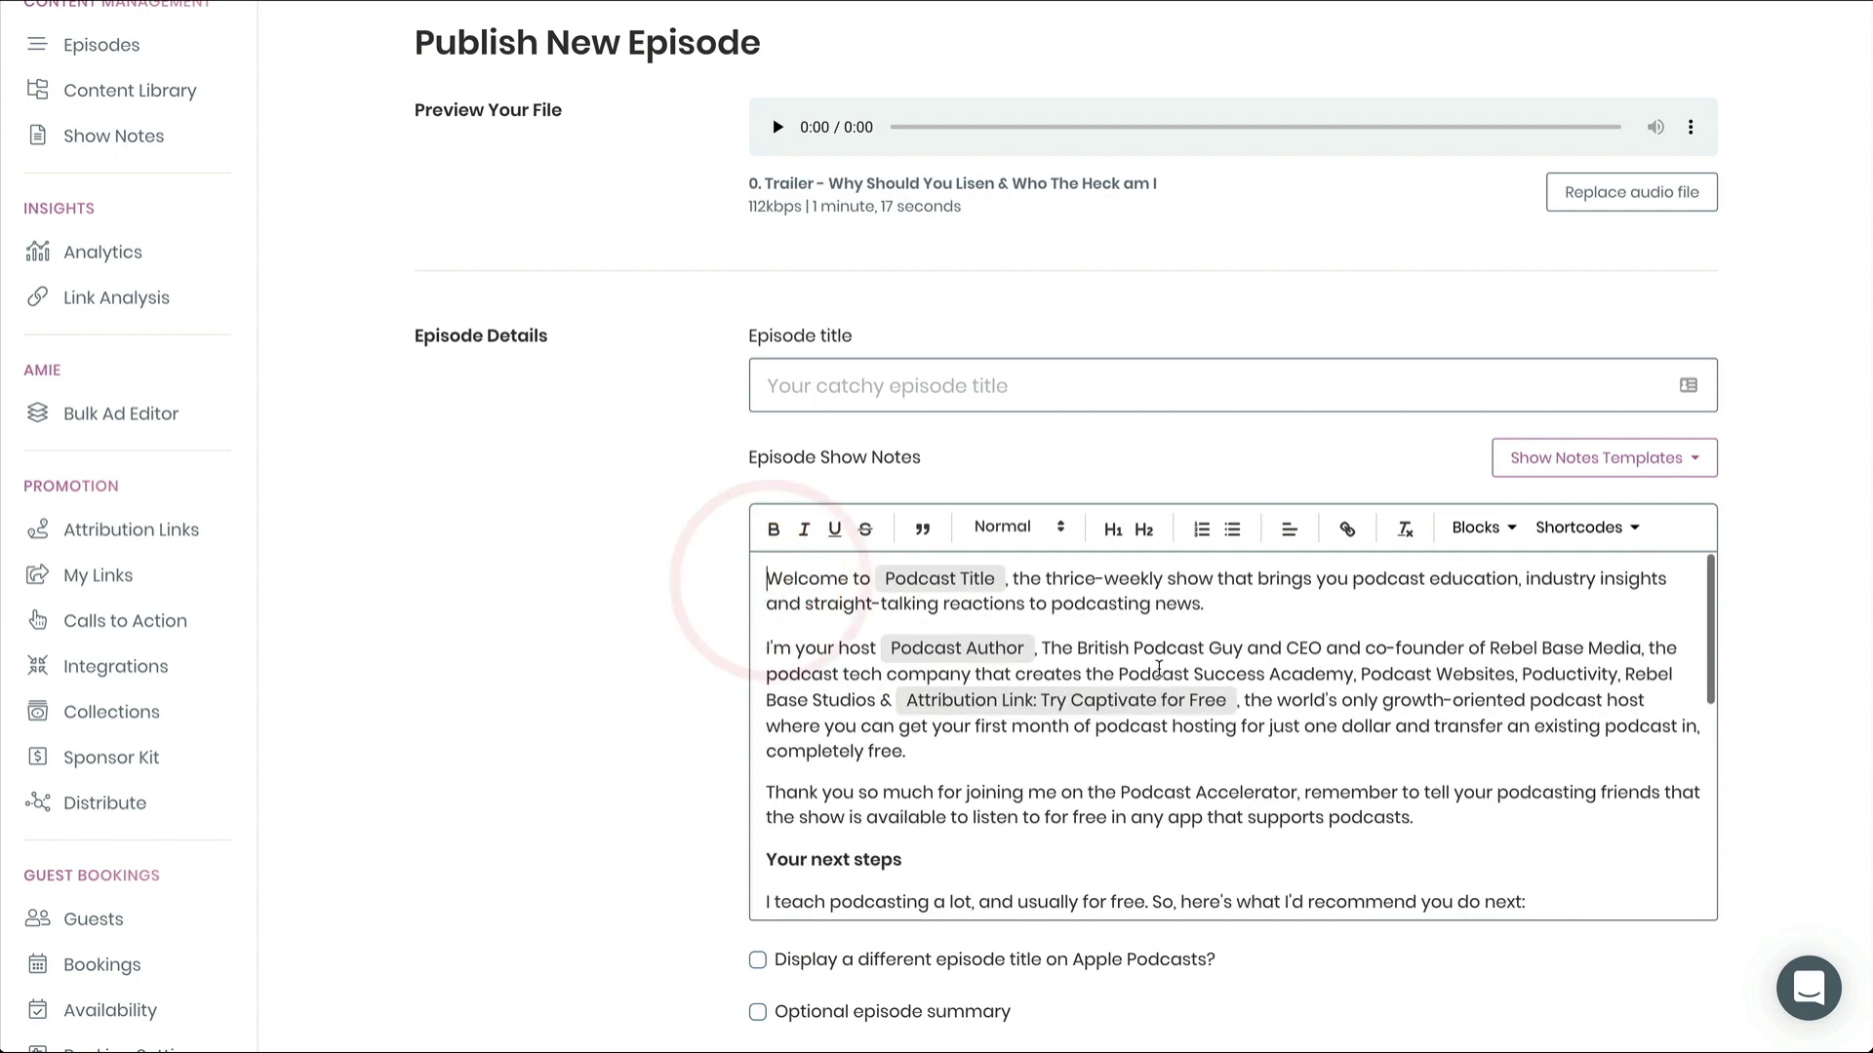
Step: Review the episode's Show Notes Templates, saved Blocks and custom Shortcodes lists, adding an empty paragraph
click(1691, 459)
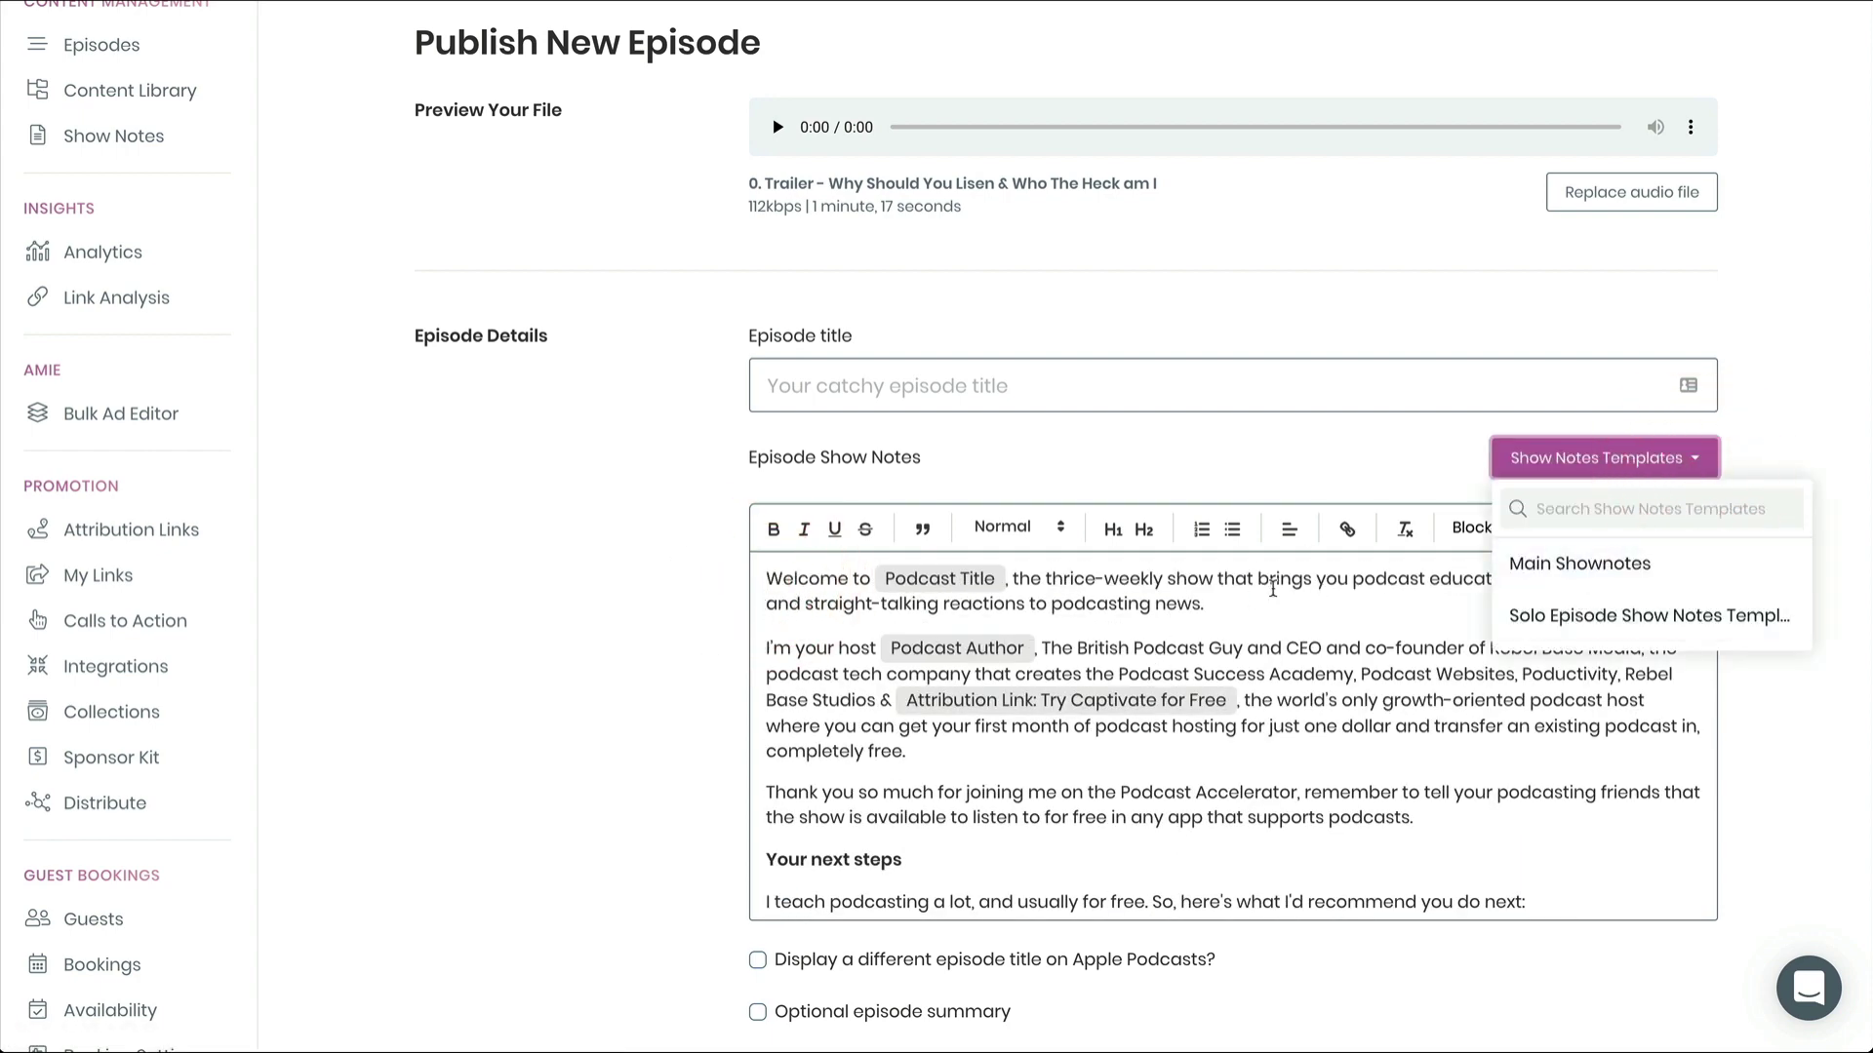
click(1253, 596)
key(Return)
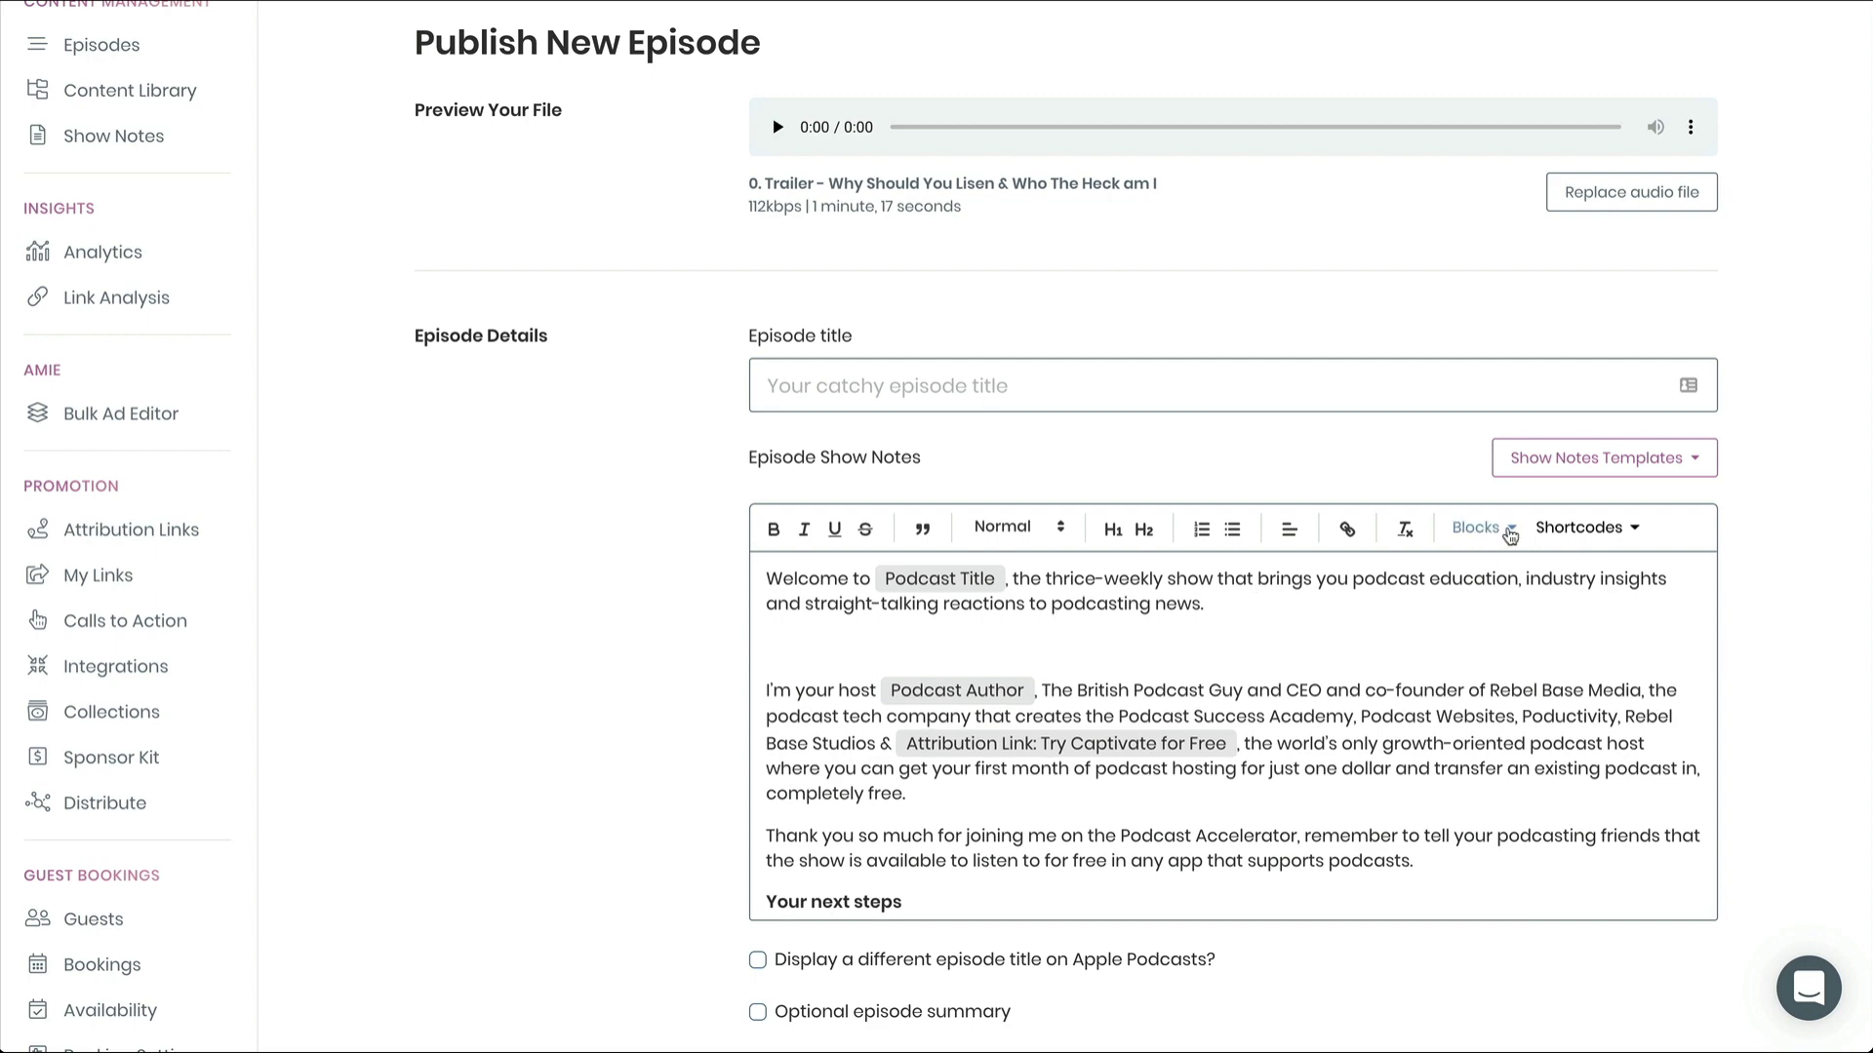
click(1510, 532)
click(1584, 527)
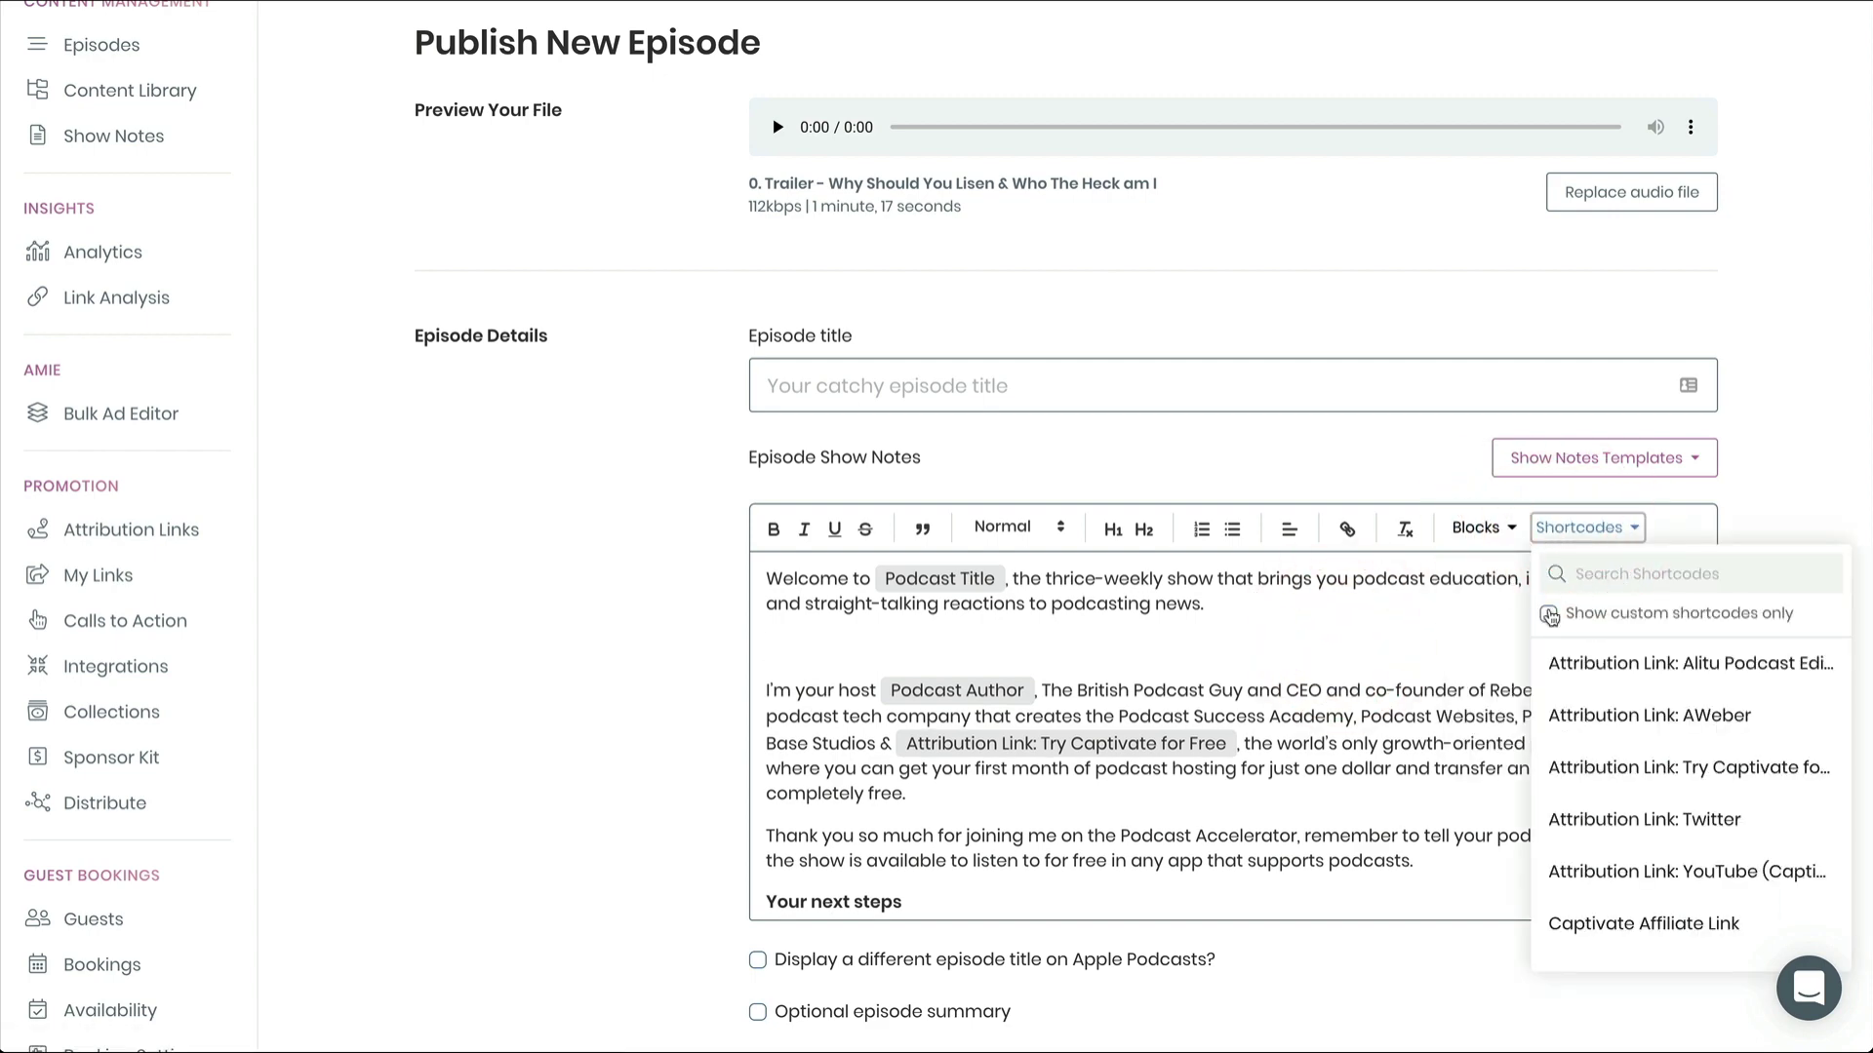
click(1549, 614)
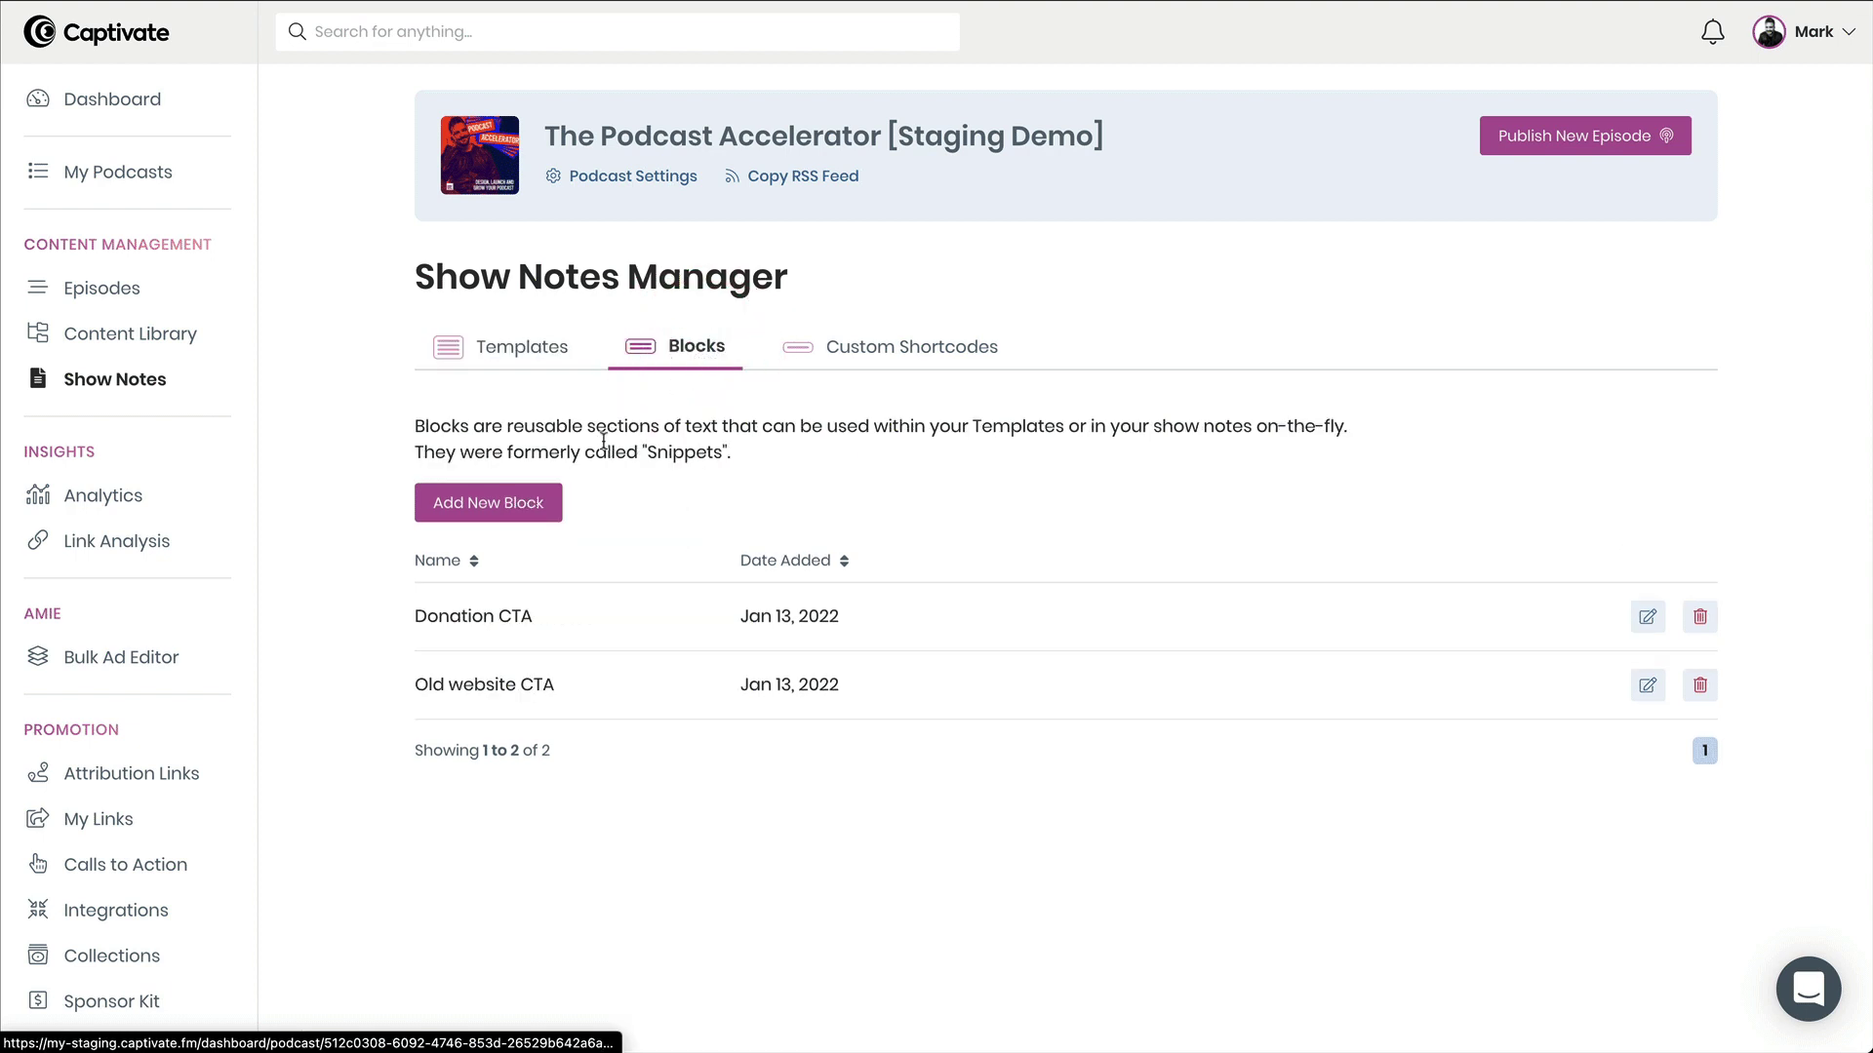
Step: Start a new block labelled 'Affiliate disclaimer' with text explaining affiliate links
click(524, 500)
click(911, 360)
text(Affiliate disclaimer)
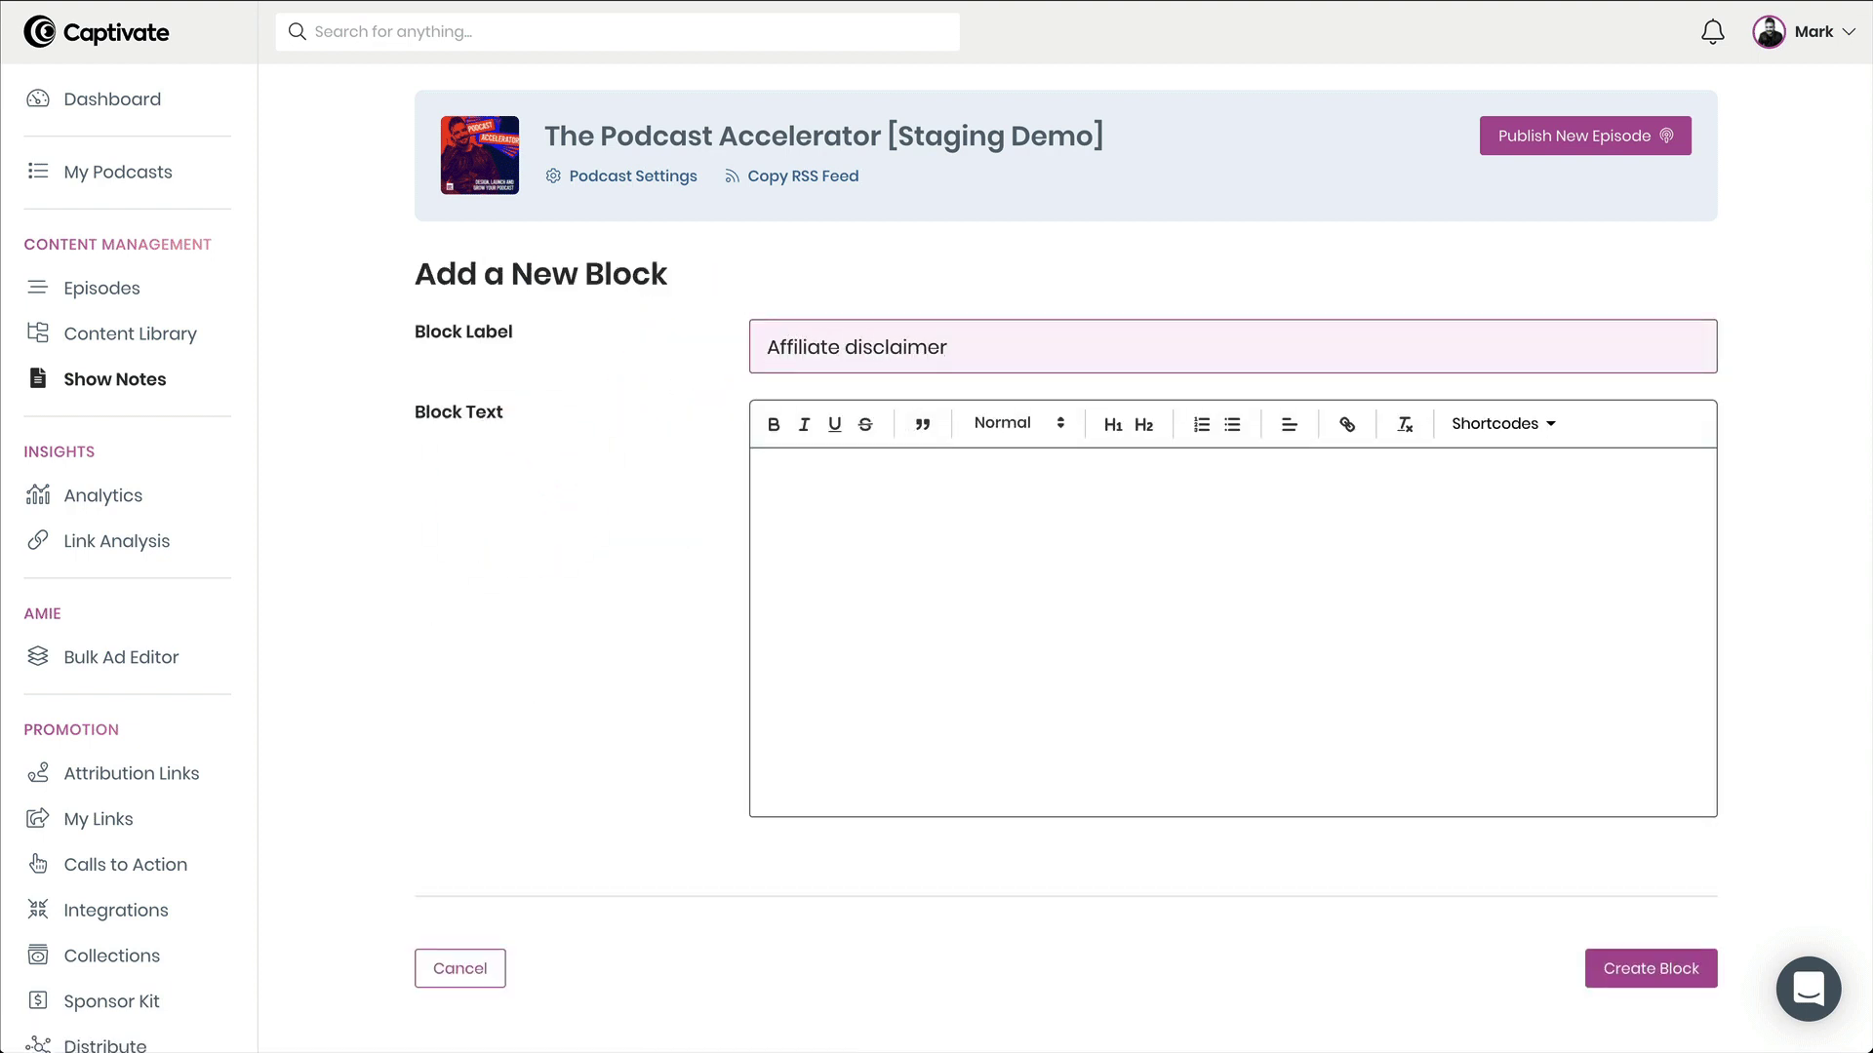
click(928, 484)
text(This podcast includes affiliate links that, when clicked and purchased from, may generate revenue for me and the podcast. For more information or any concerns, please email me on:)
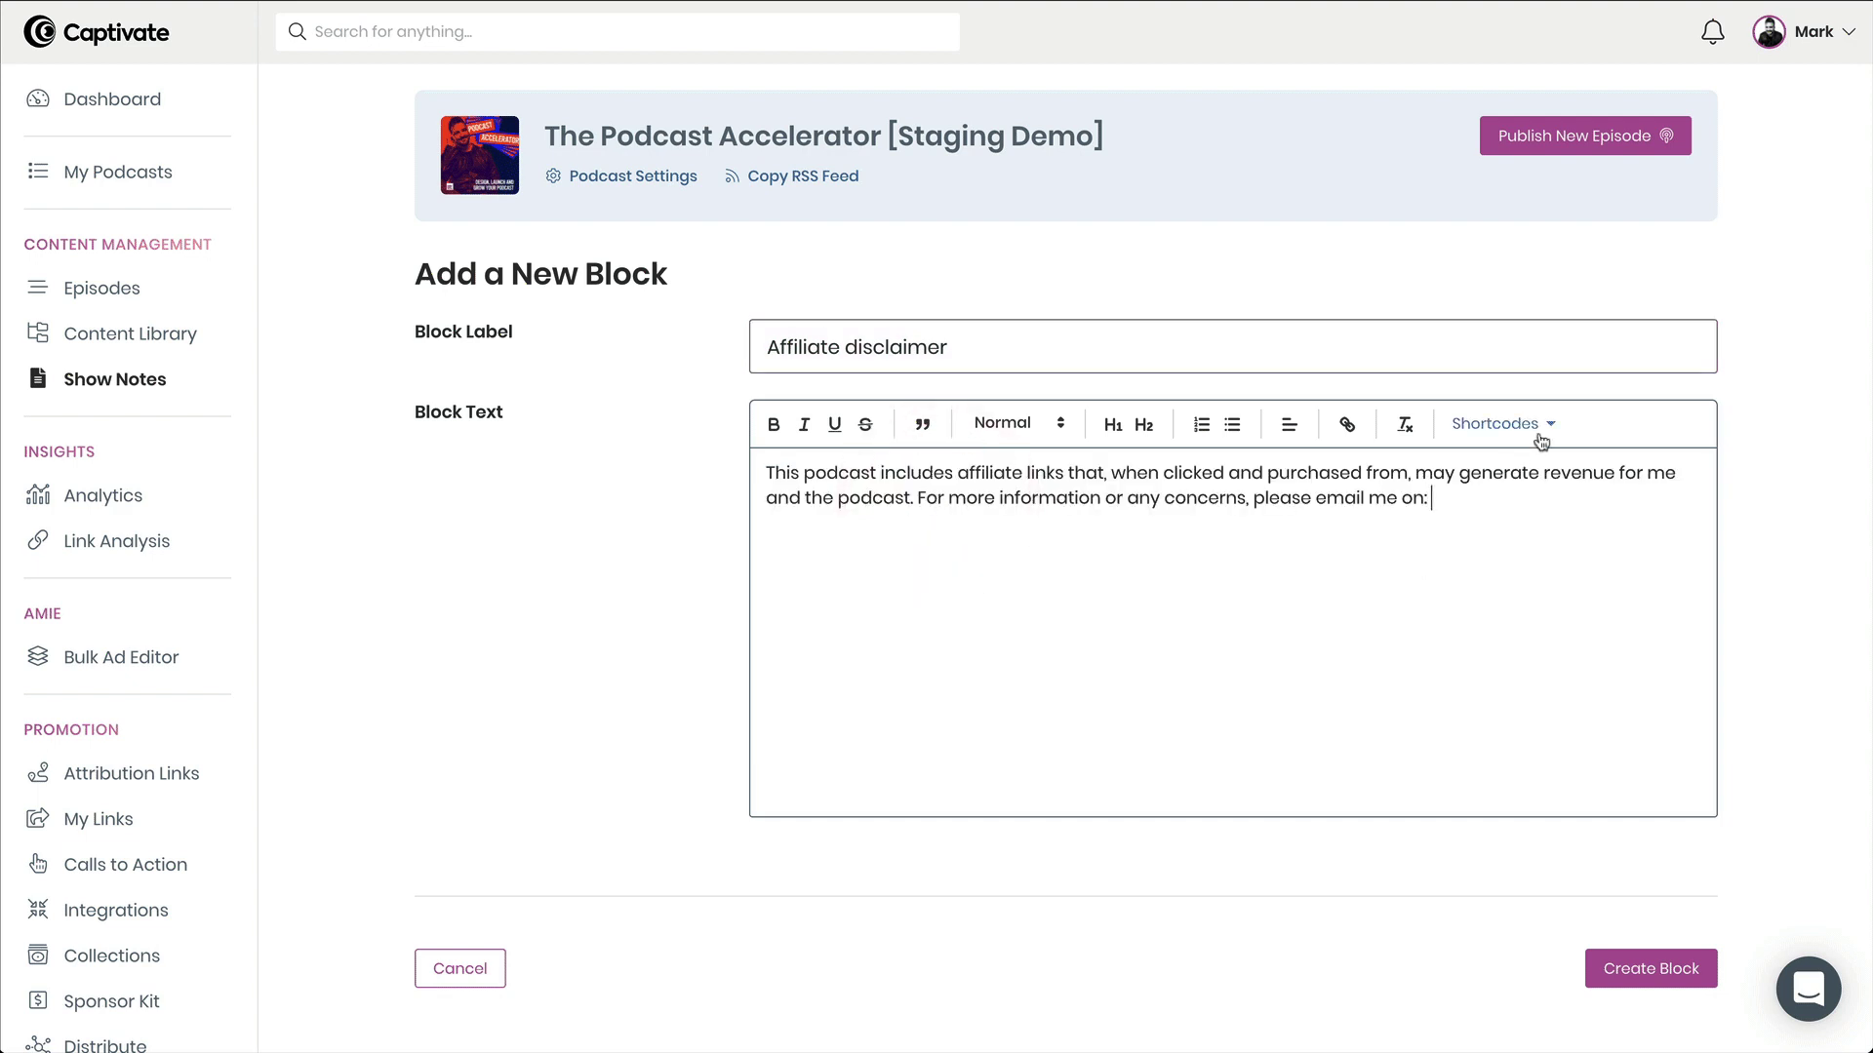
Step: End the block with a dynamic Privacy enquiries email address shortcode and create it
click(1541, 439)
click(1510, 510)
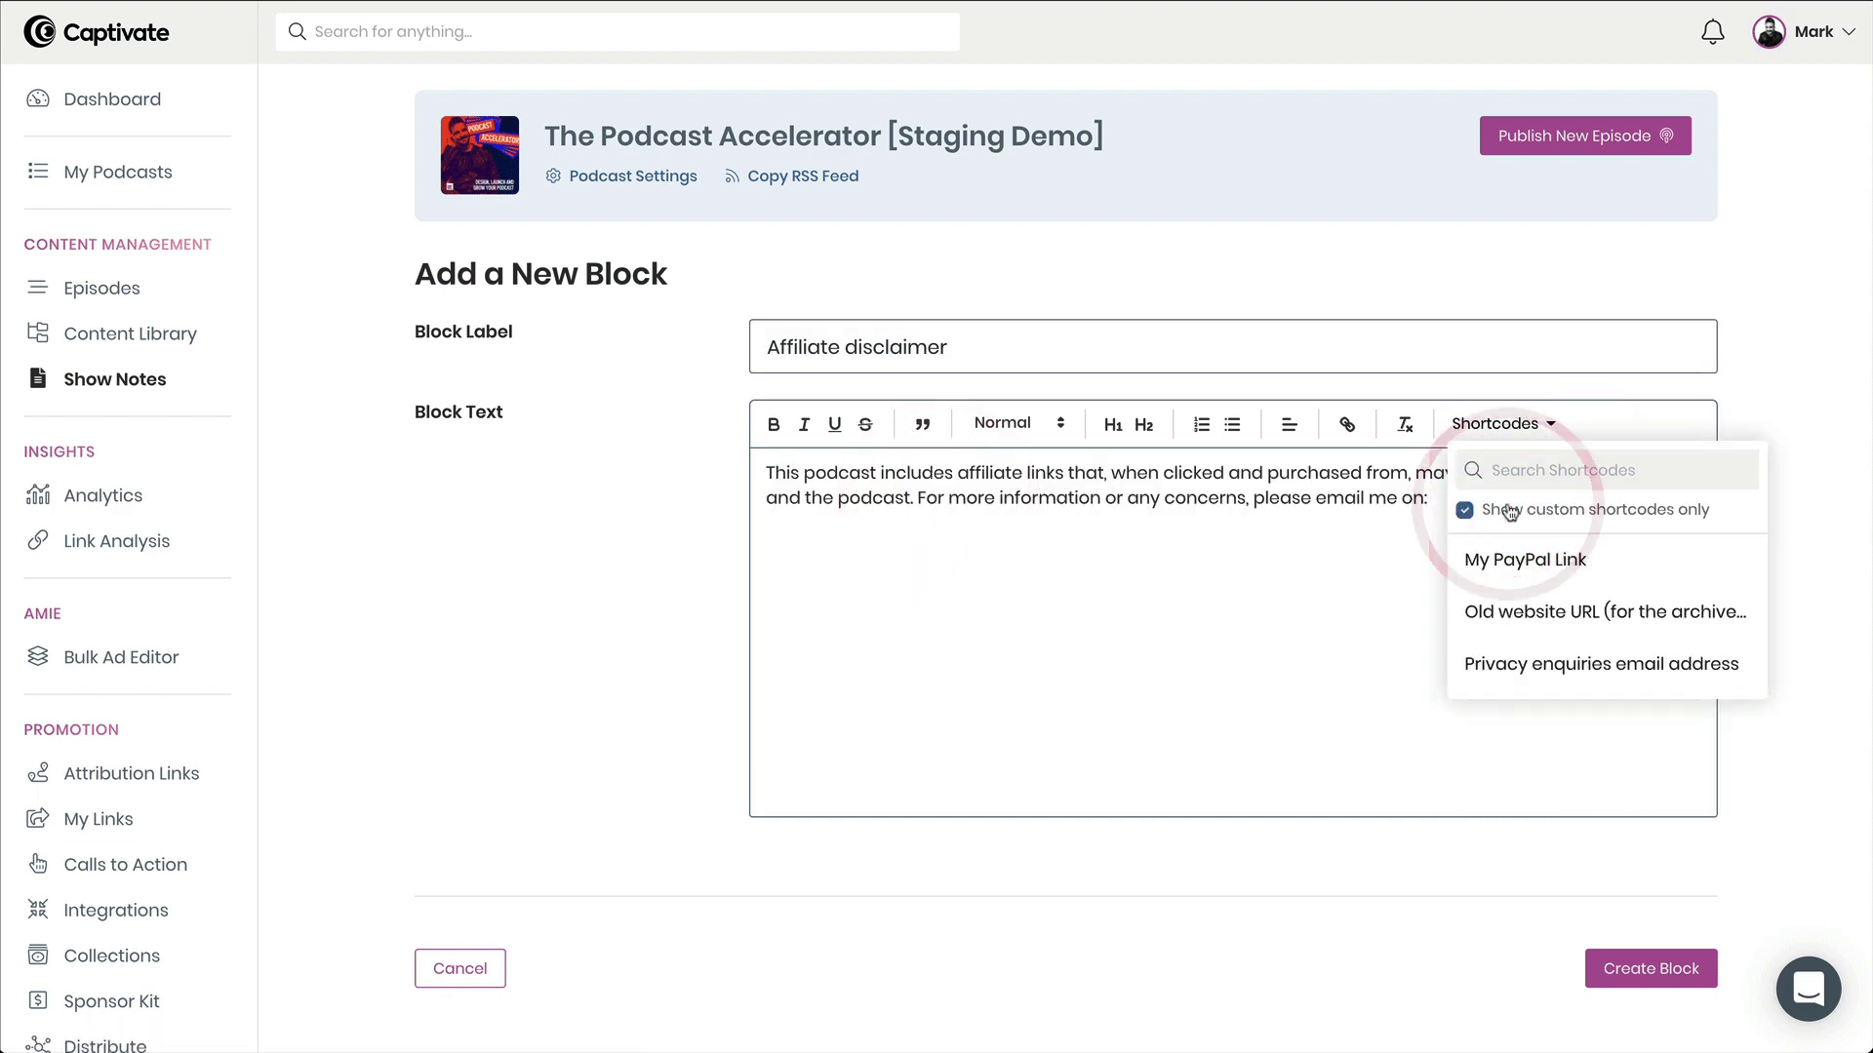
click(1542, 656)
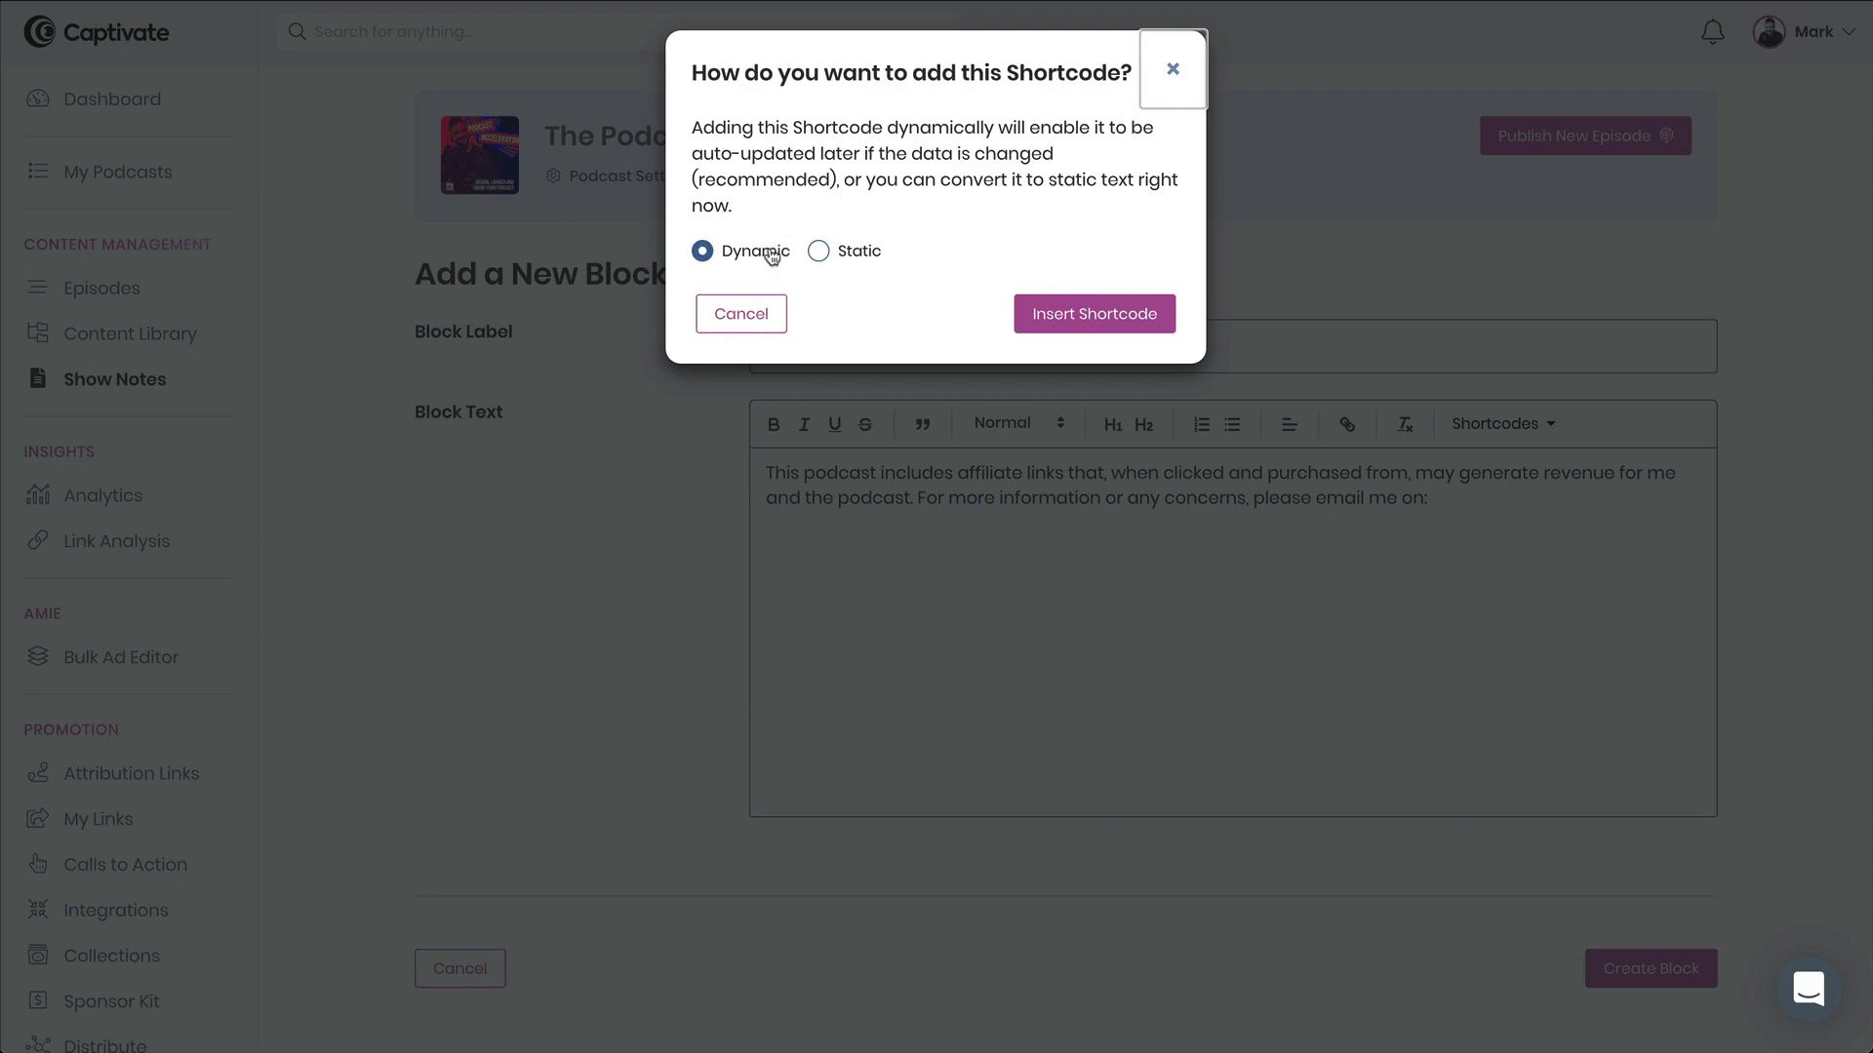
click(1100, 317)
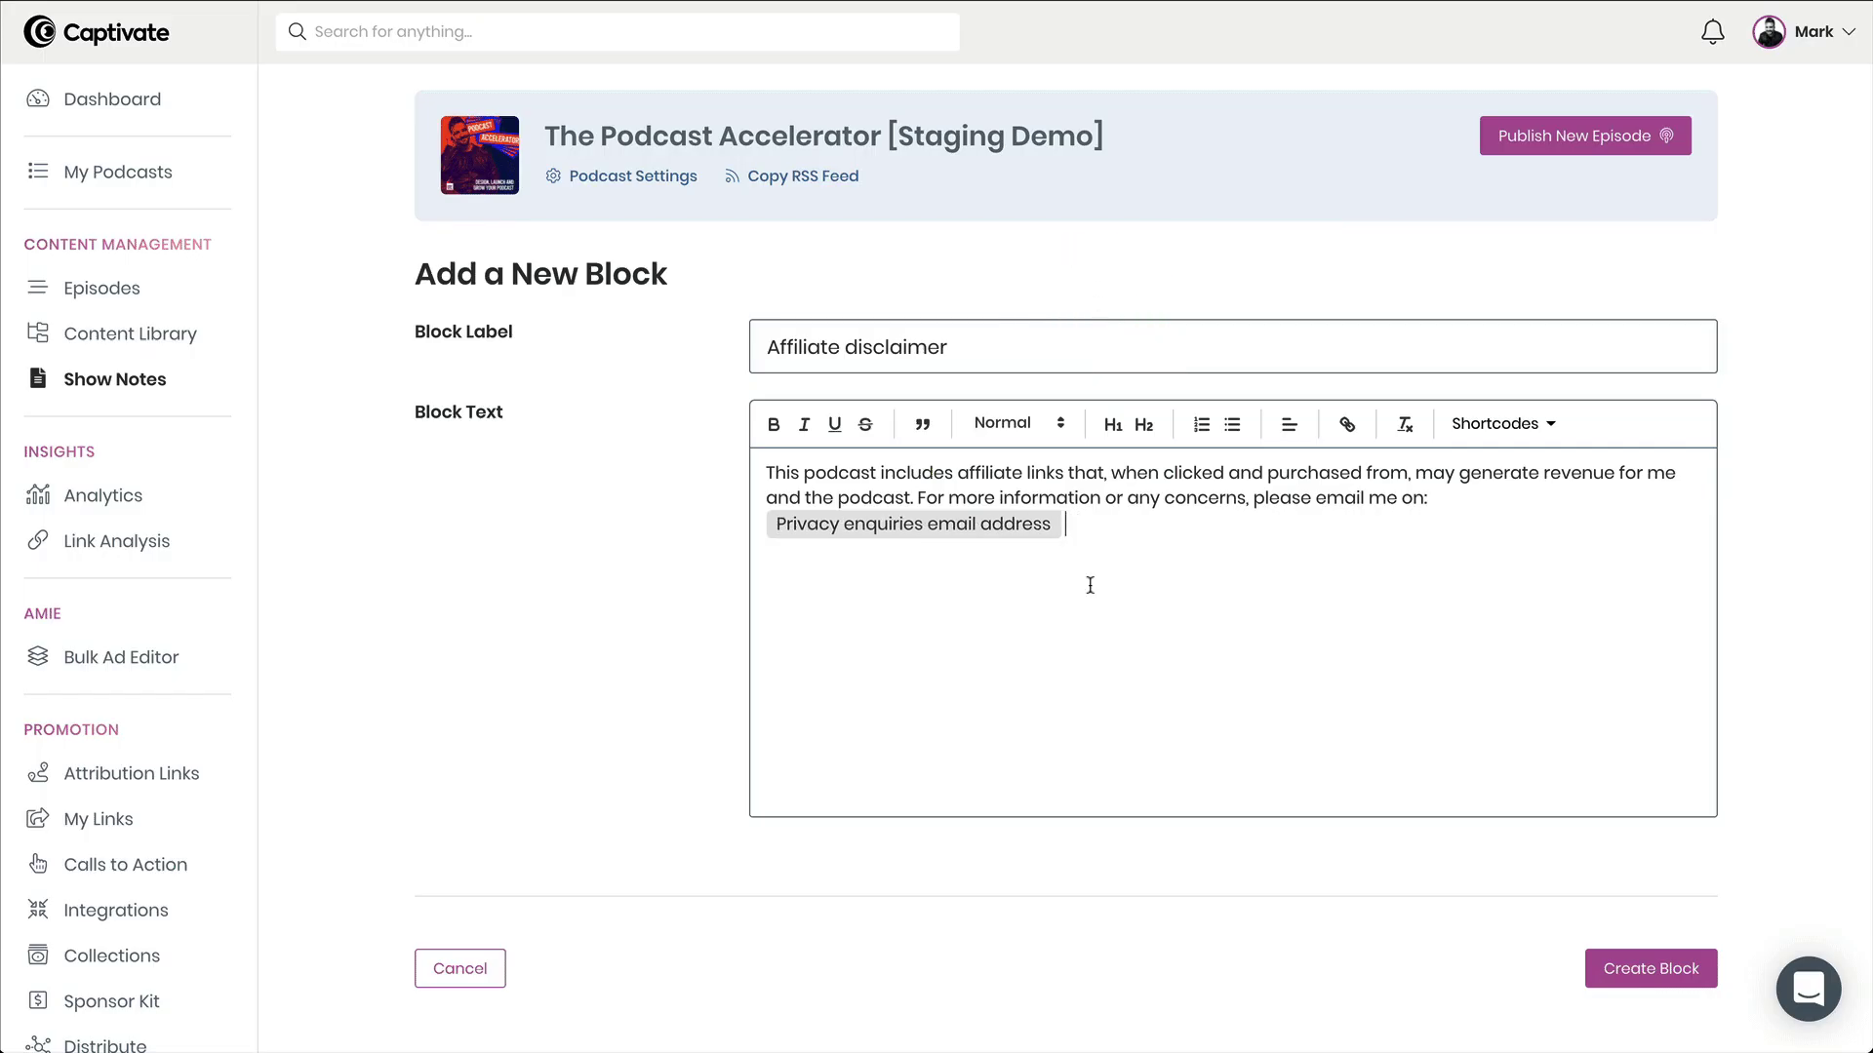
click(1670, 966)
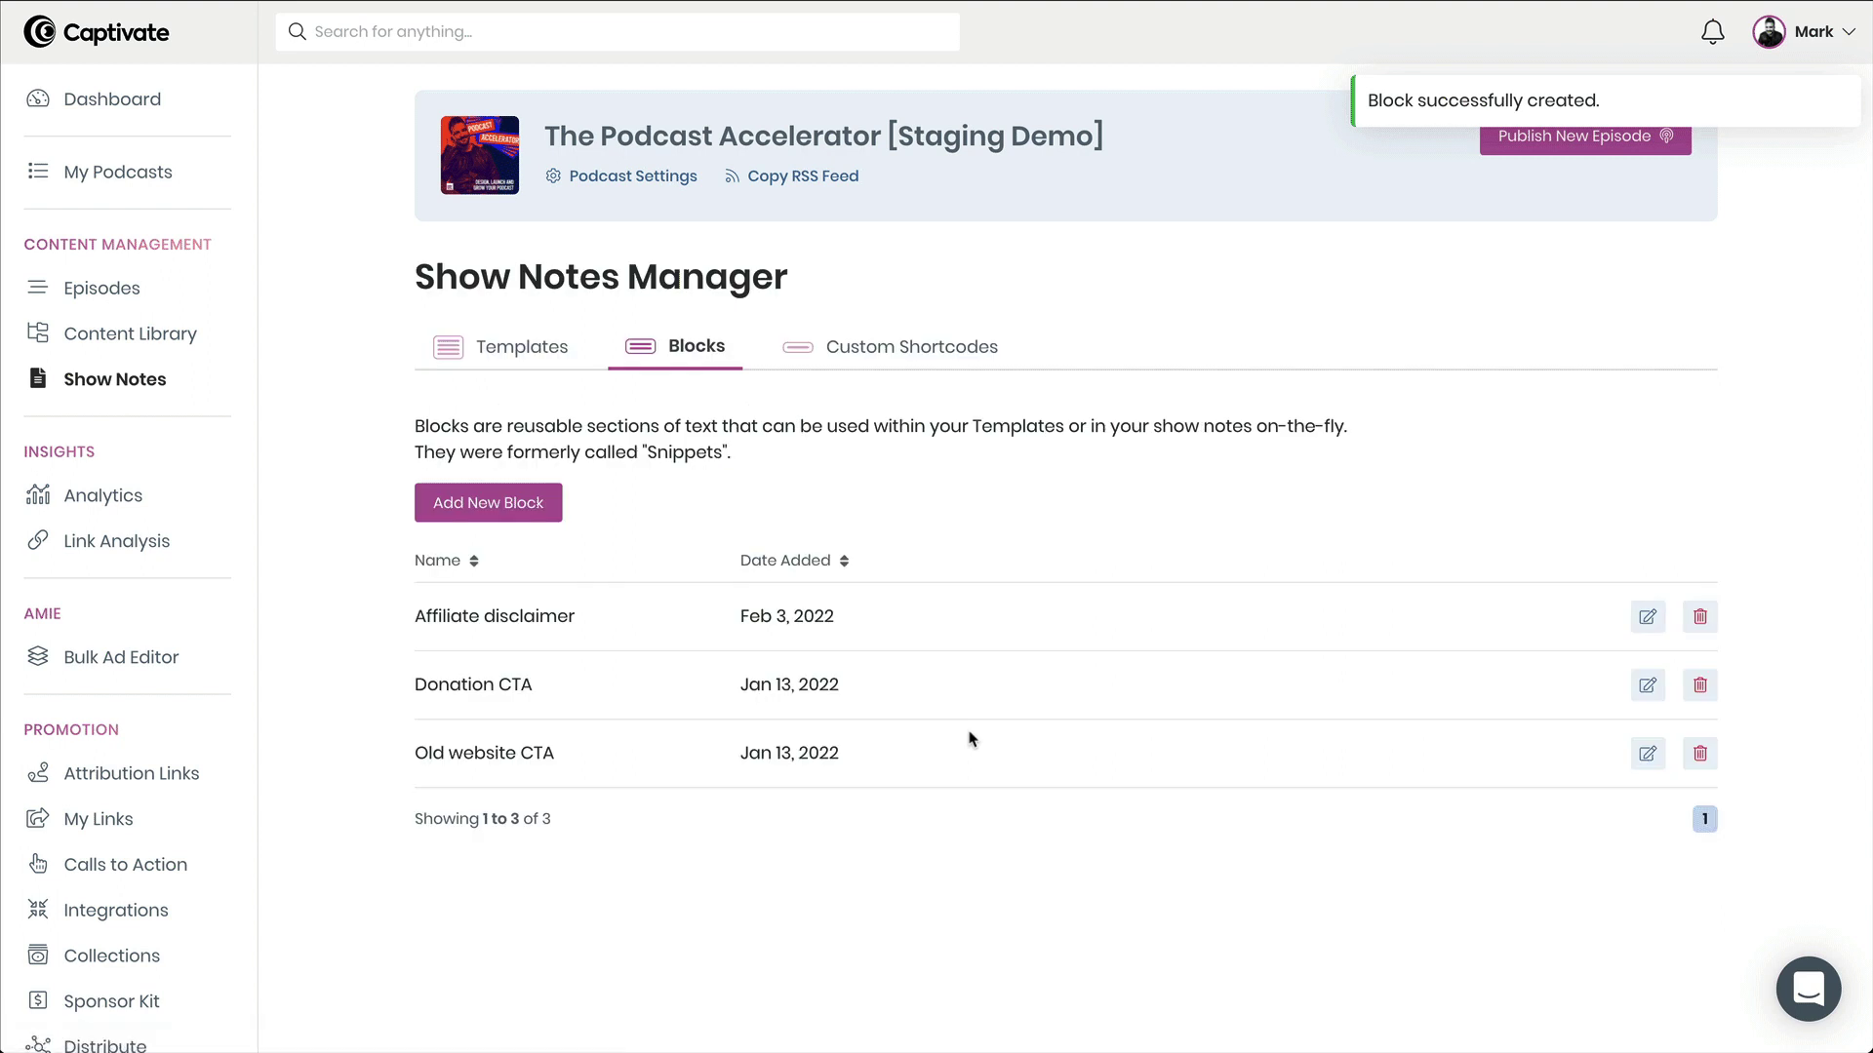
Step: Create the custom shortcode 'Privacy enquiries email address' holding the privacy contact email
click(926, 361)
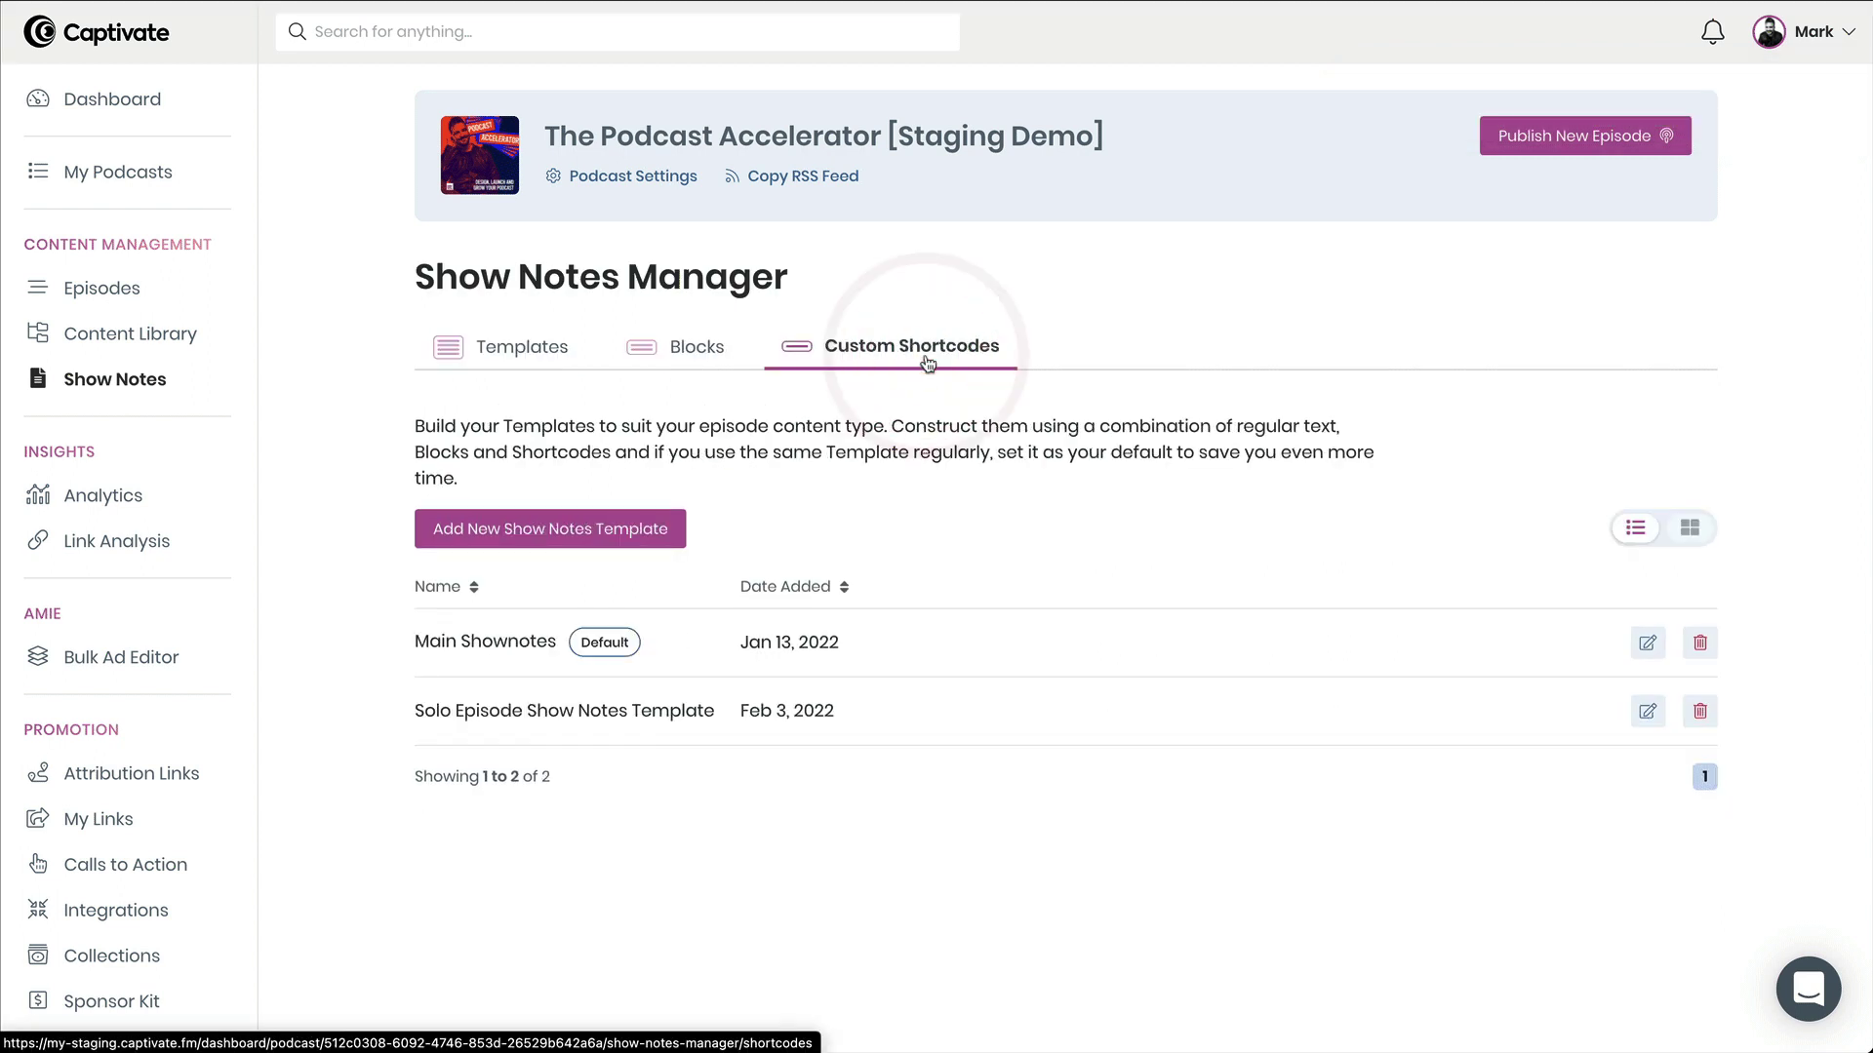
click(582, 521)
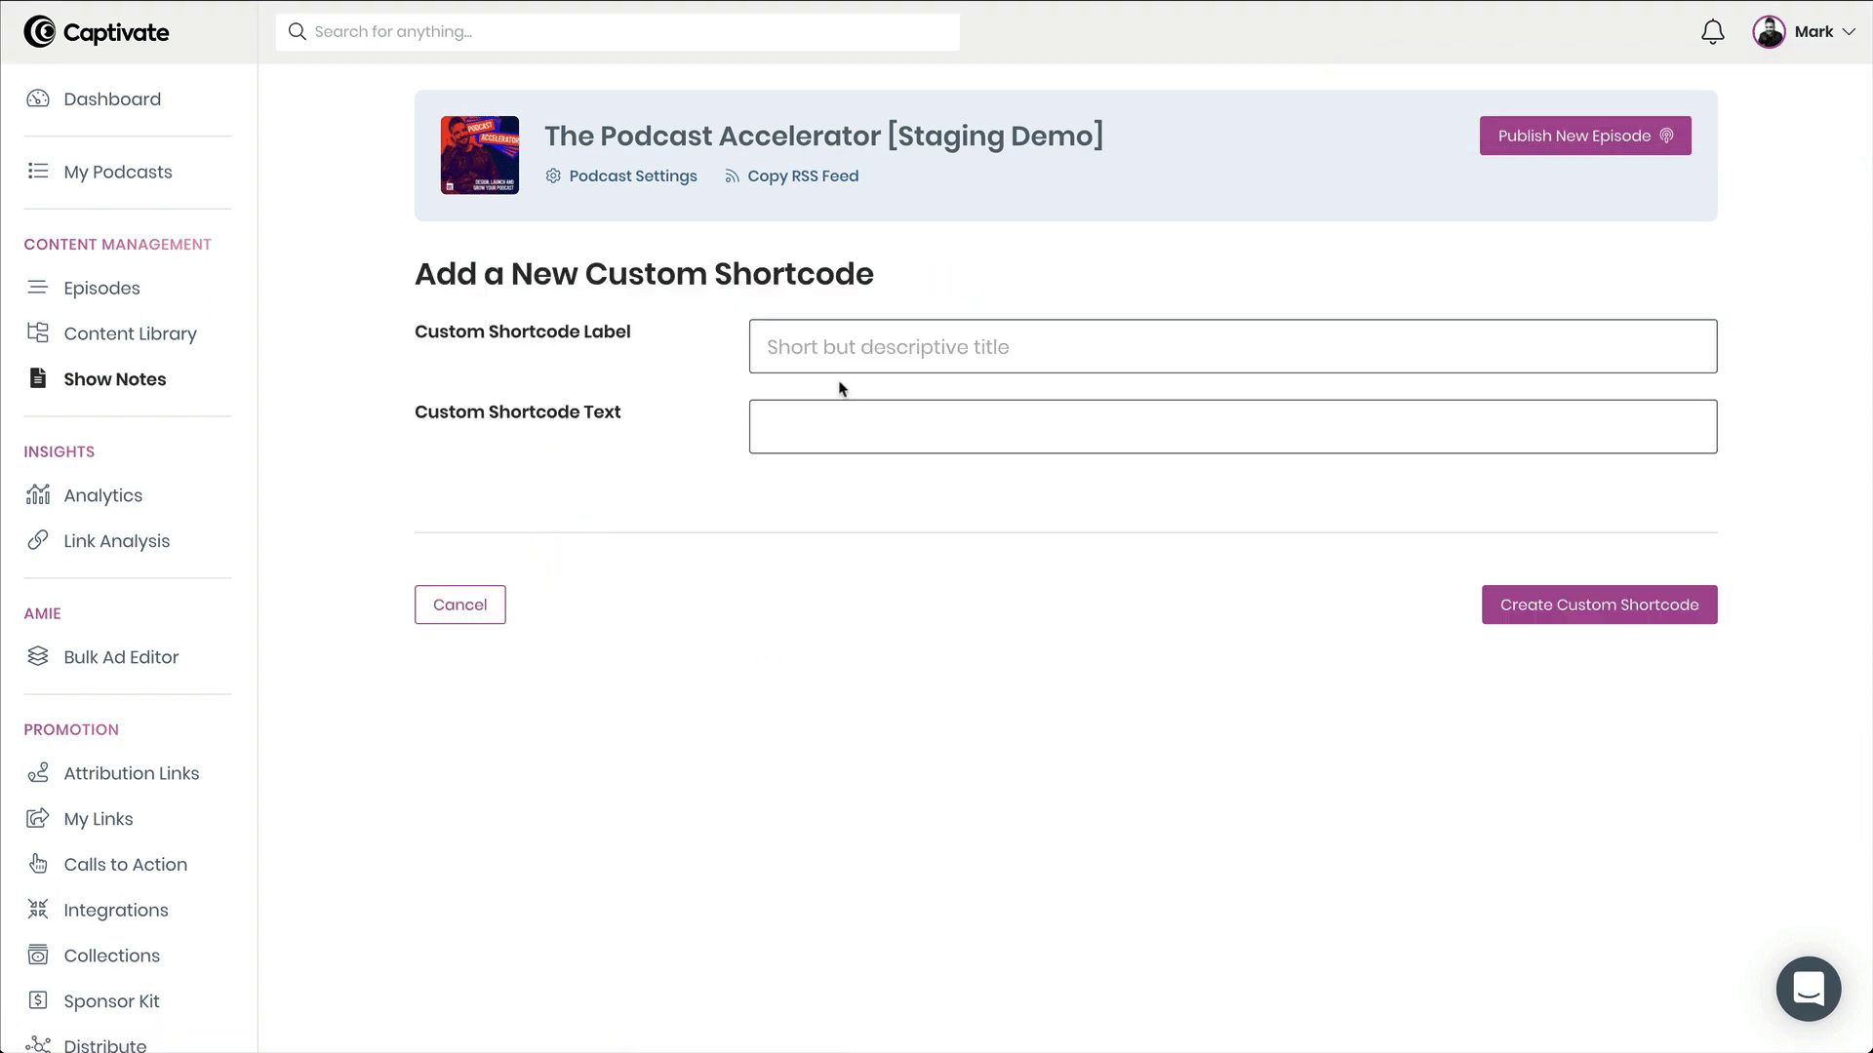
click(851, 353)
text(Privacy enquirie)
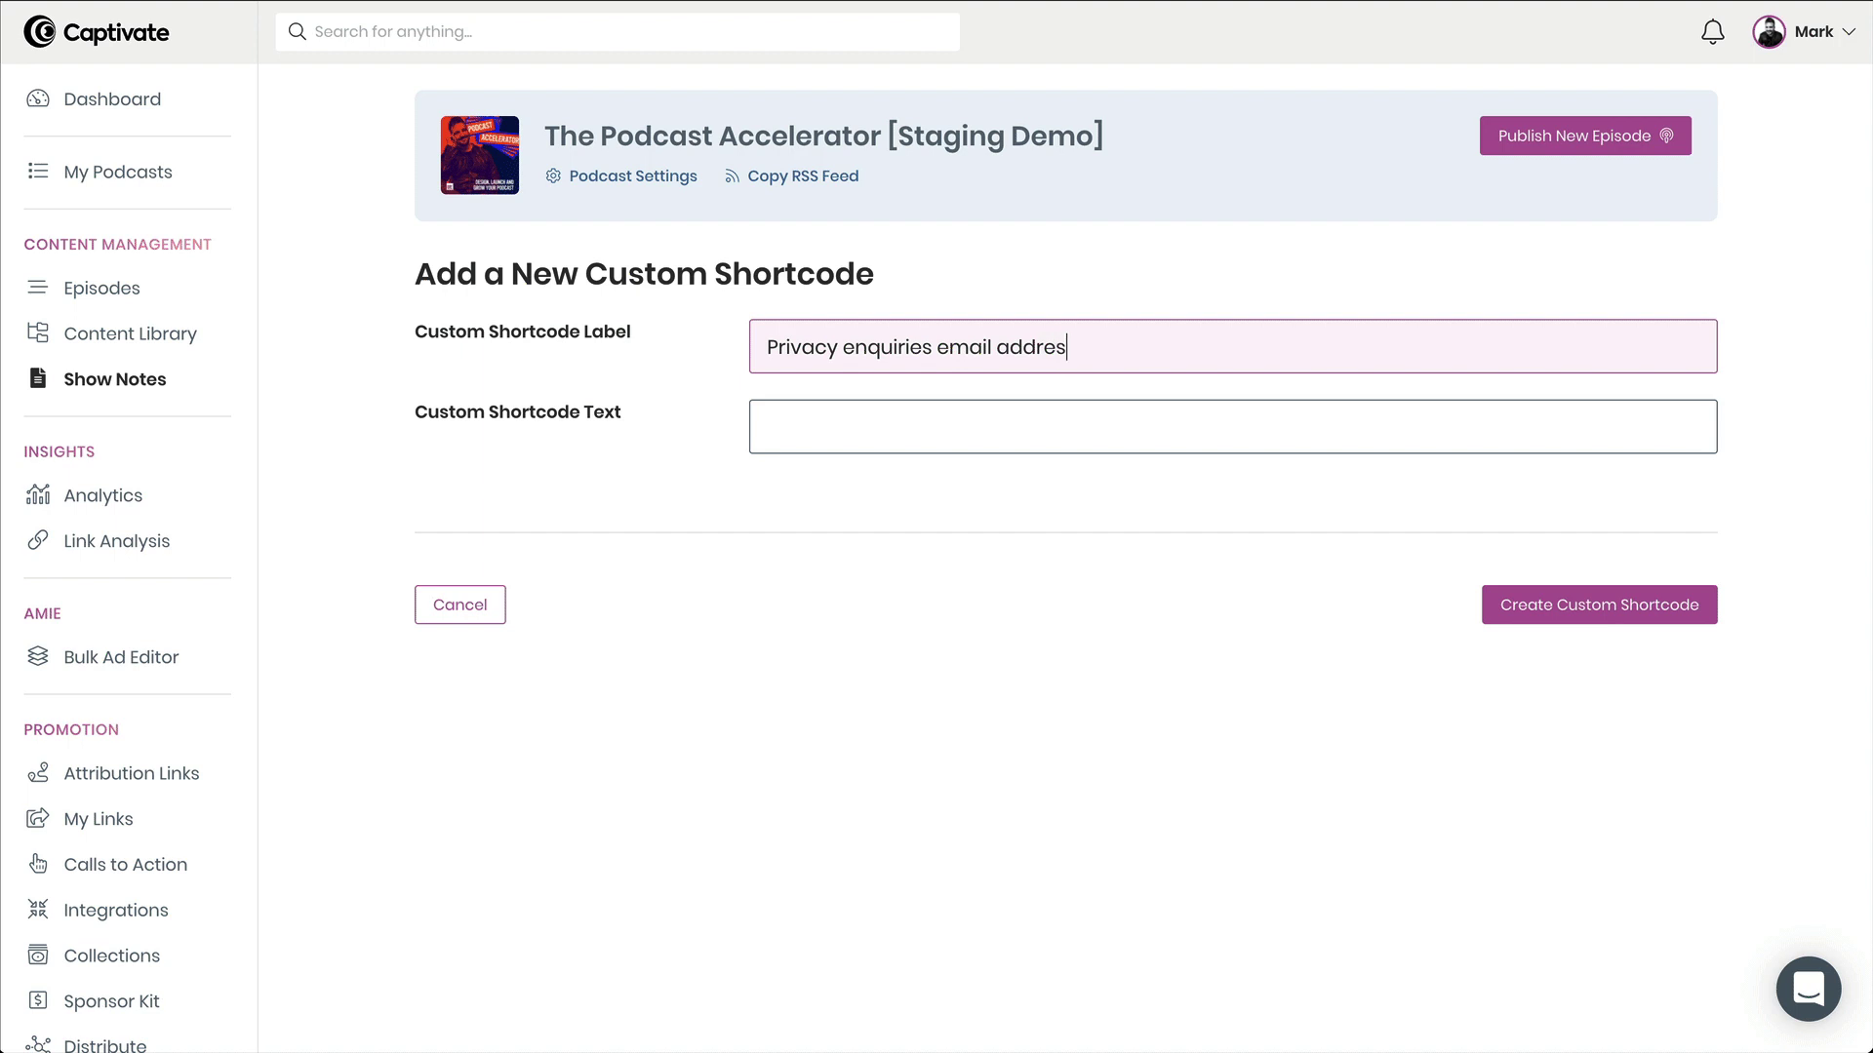
text(s email addres)
key(Tab)
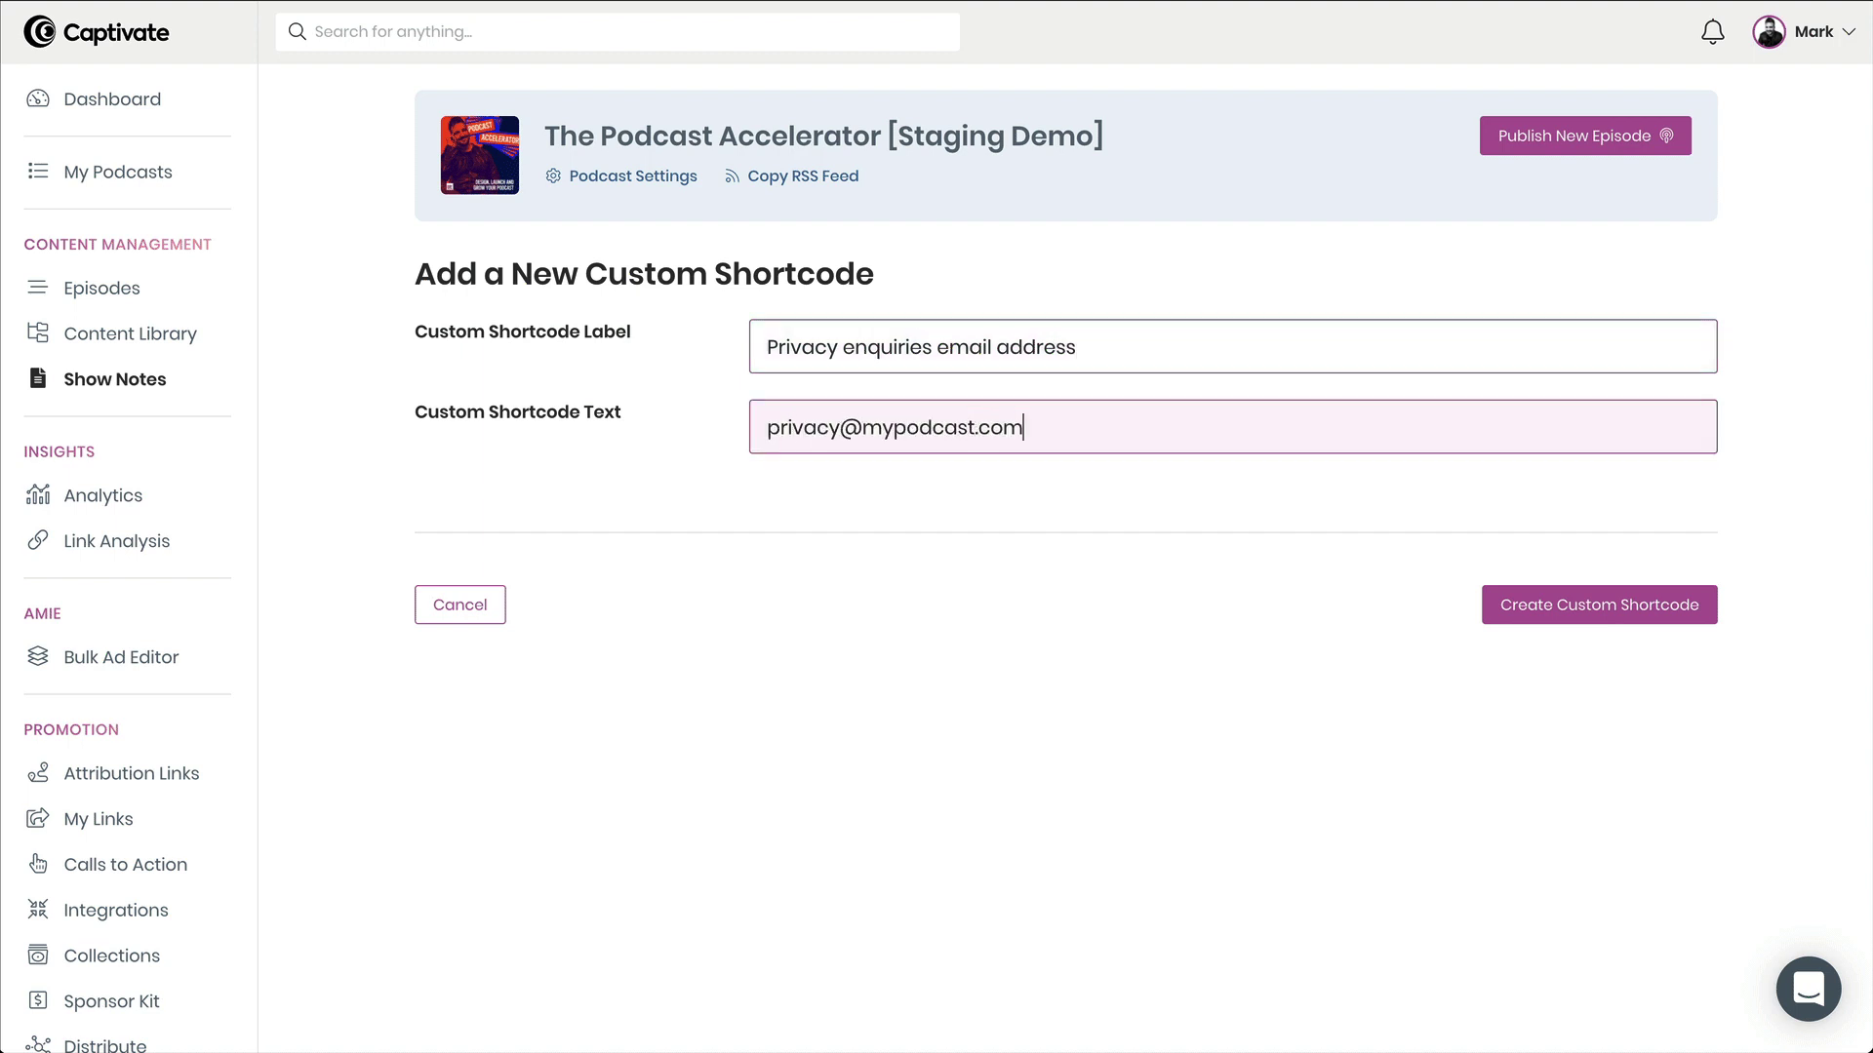
click(1601, 610)
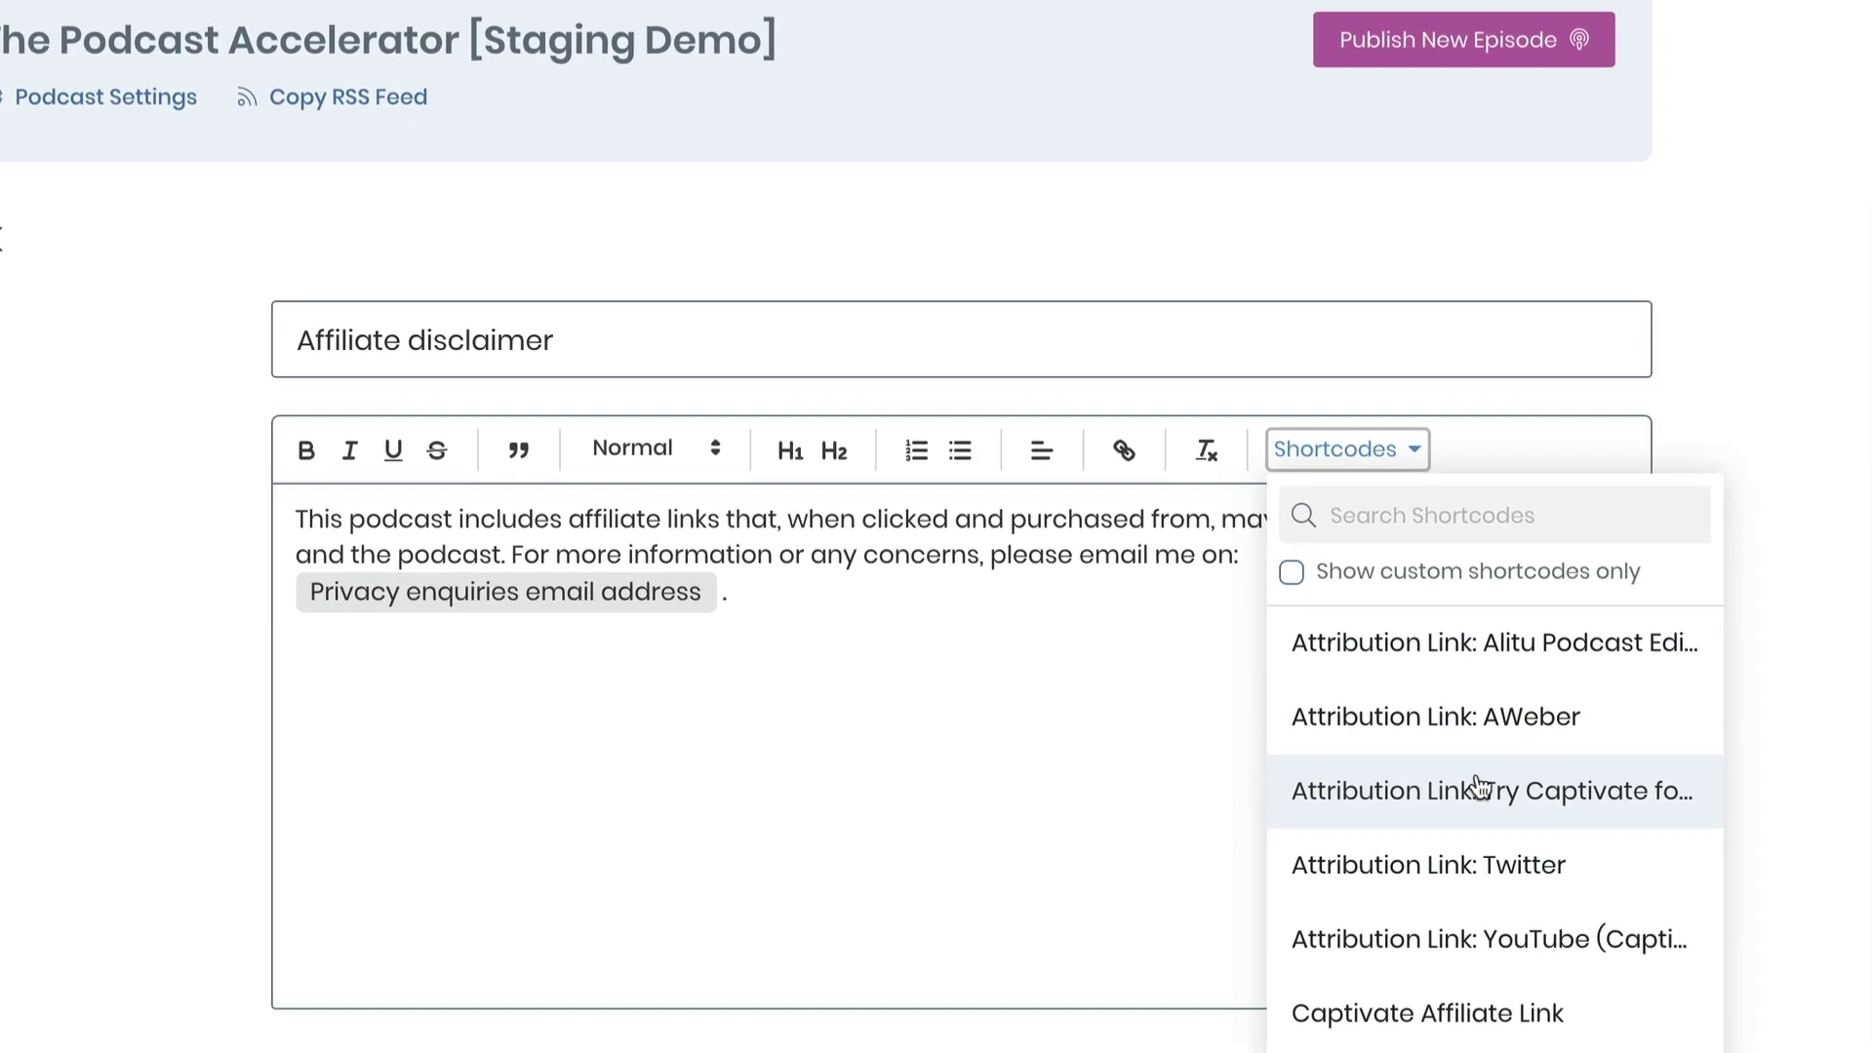
scroll(1464, 761, down, 1)
scroll(1463, 760, down, 1)
scroll(1454, 756, down, 1)
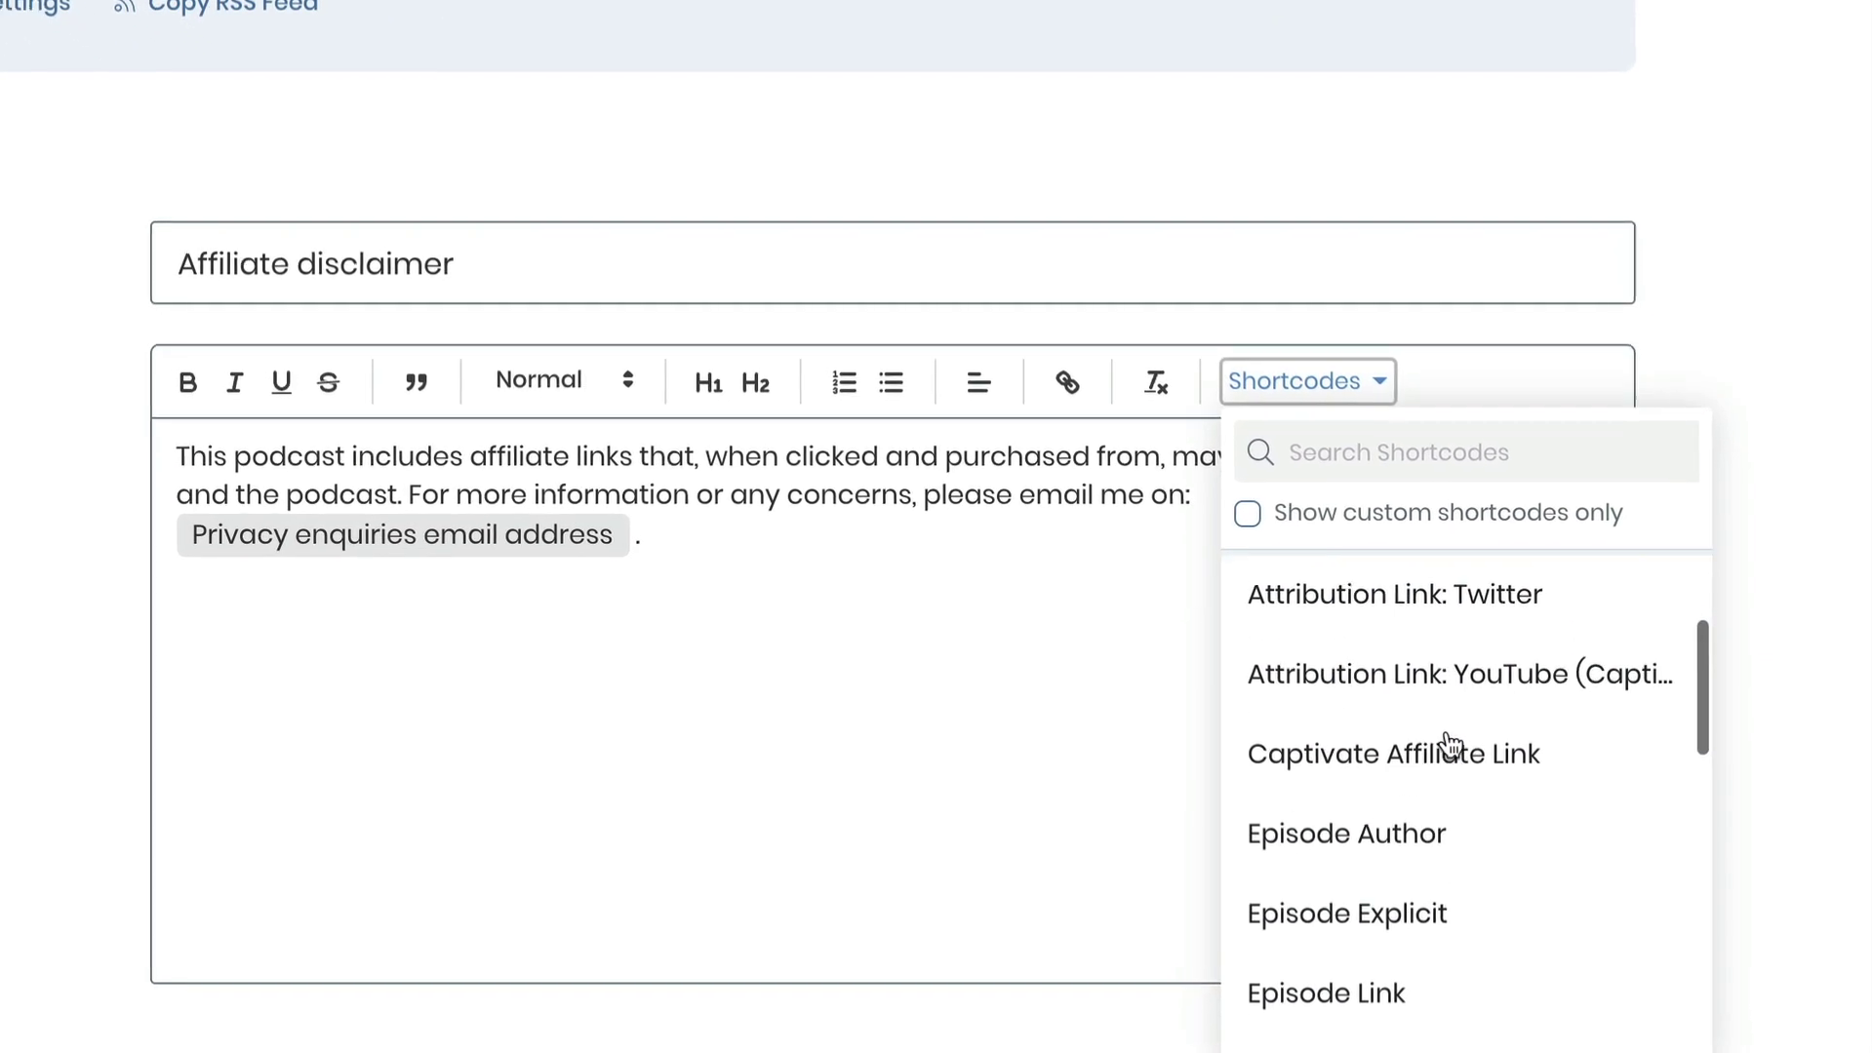
scroll(1448, 741, down, 1)
scroll(1437, 731, down, 1)
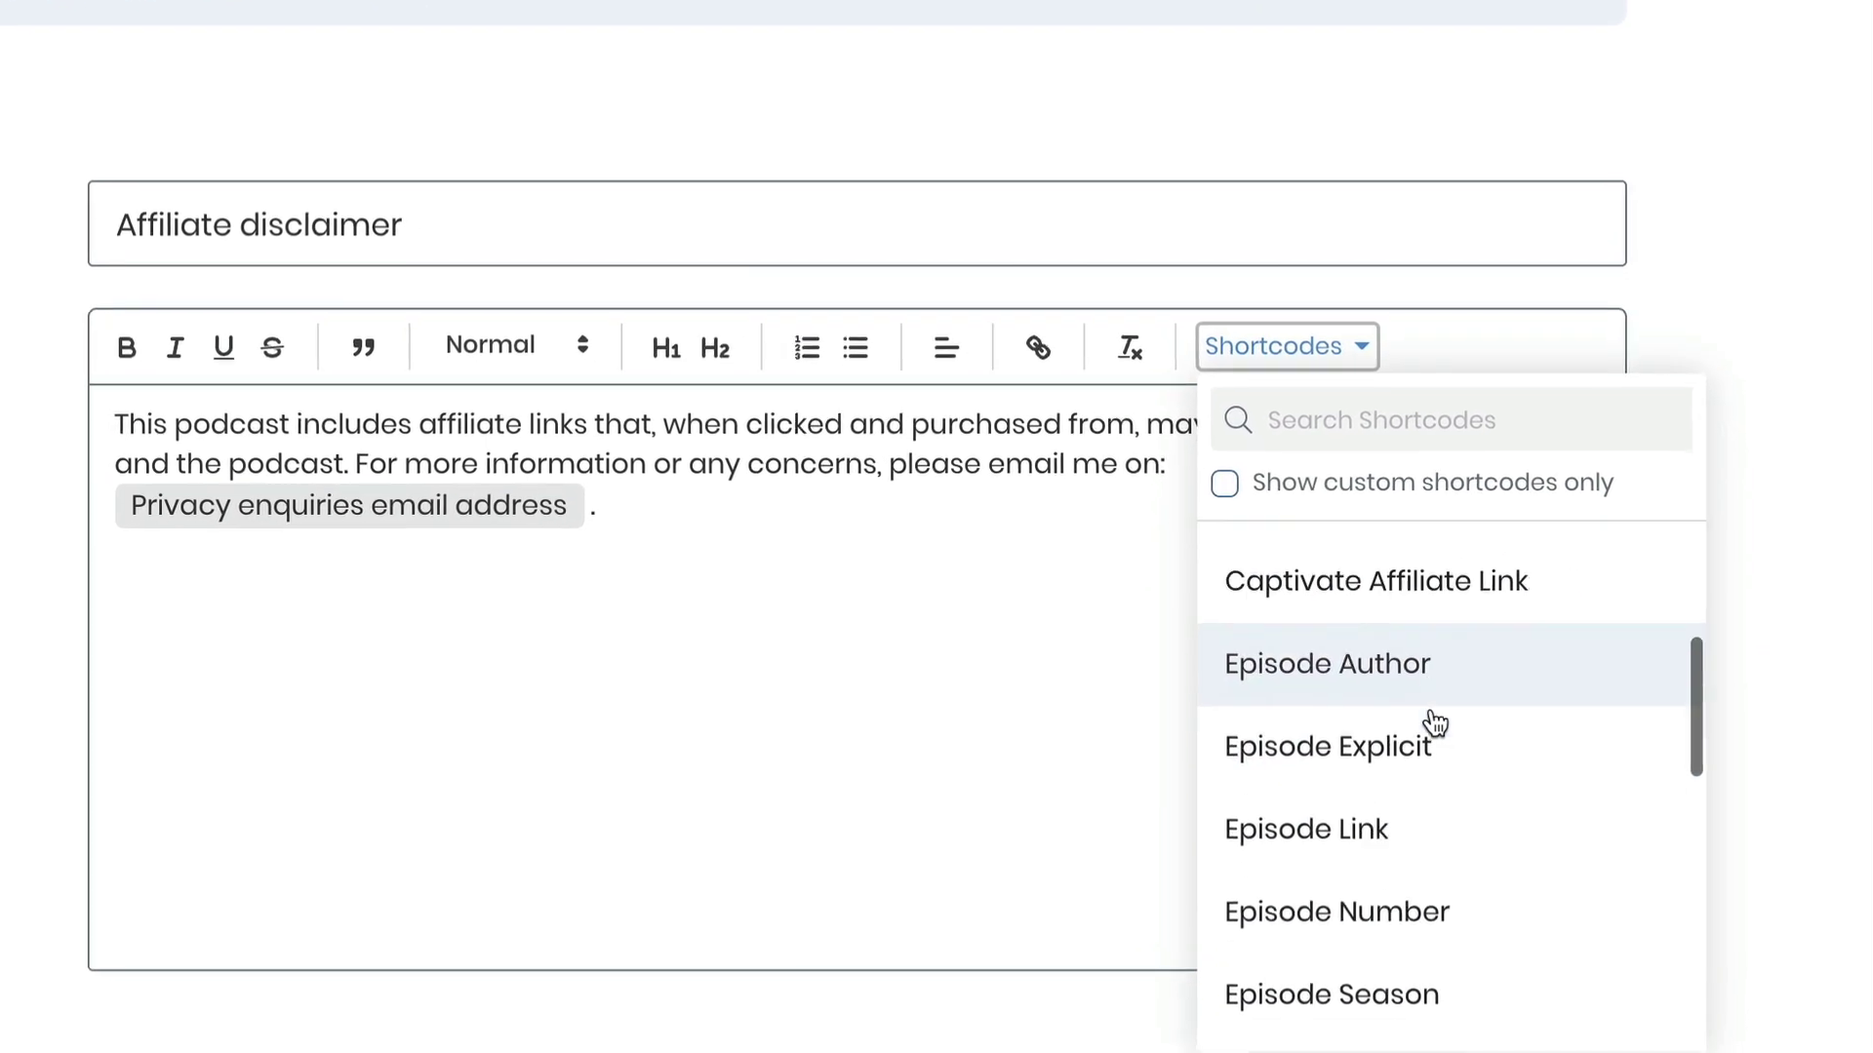
scroll(1432, 714, down, 1)
scroll(1423, 703, down, 2)
scroll(1413, 692, down, 1)
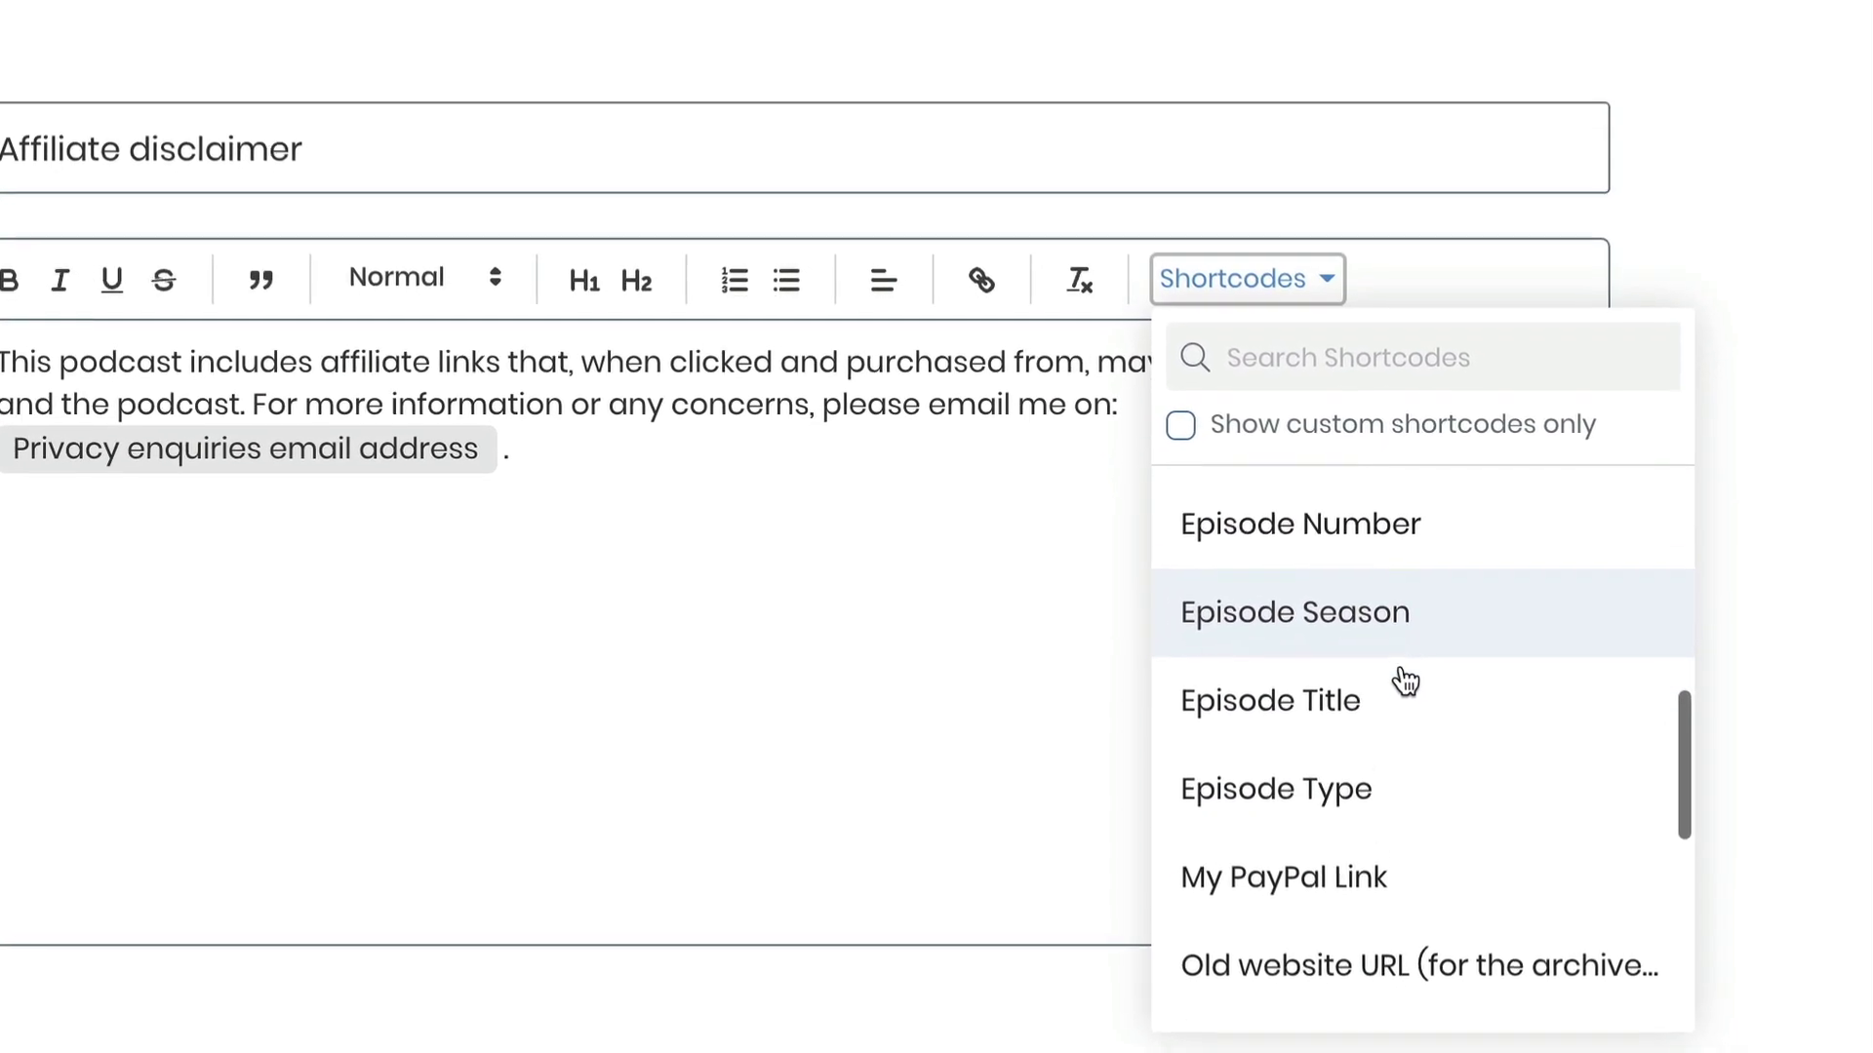
scroll(1398, 673, down, 2)
scroll(1382, 556, down, 1)
scroll(1379, 645, down, 1)
scroll(1375, 636, down, 2)
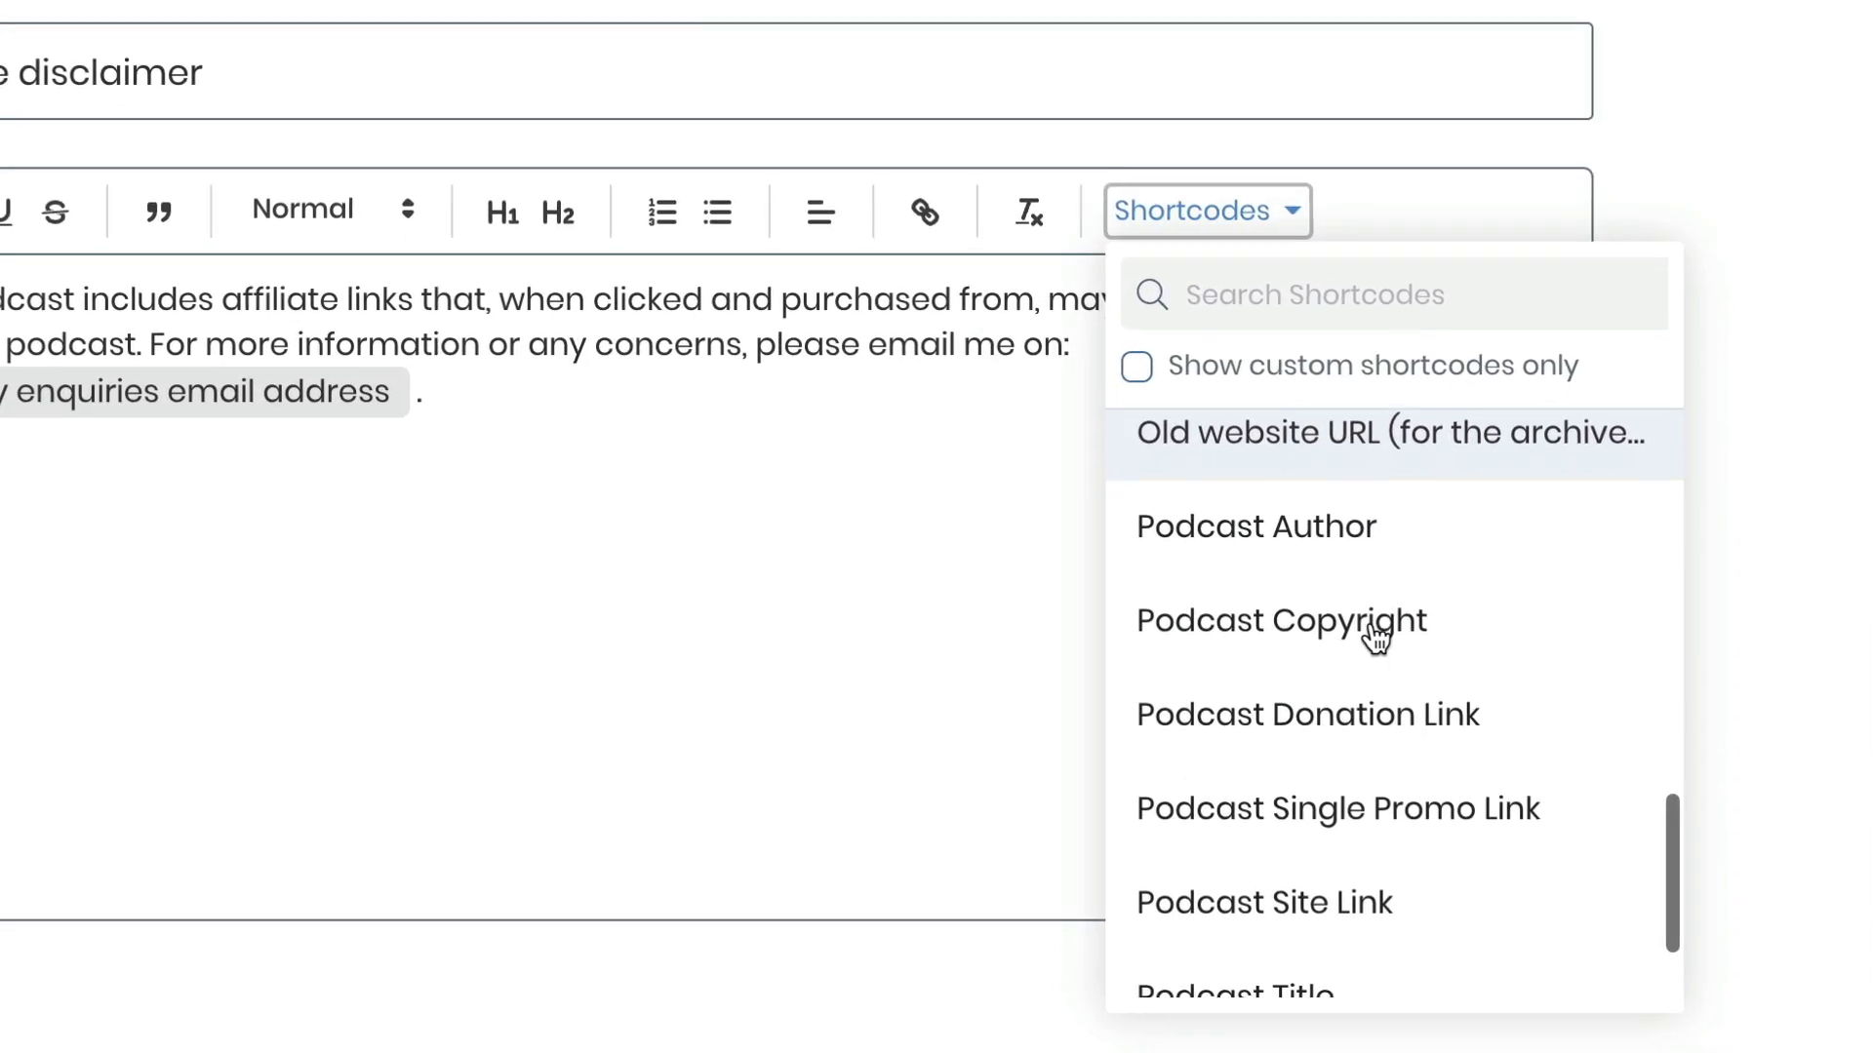
scroll(1376, 632, down, 2)
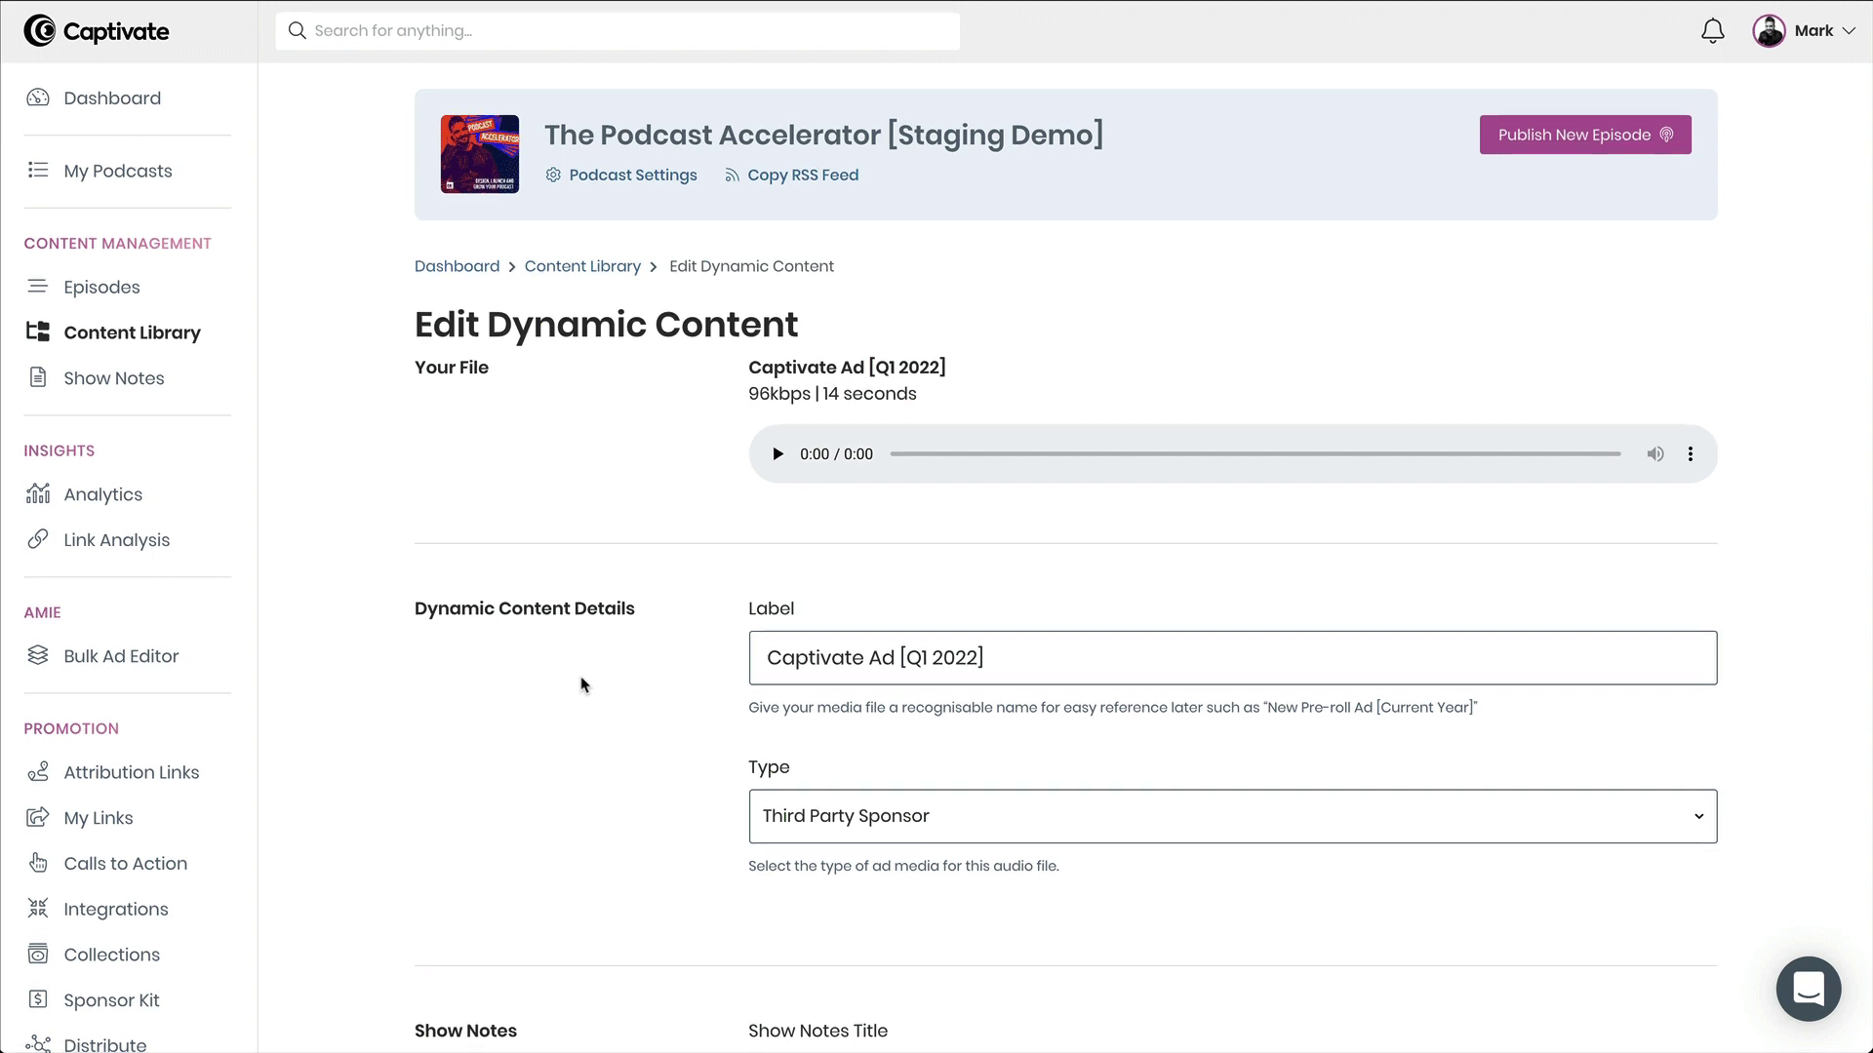
scroll(580, 684, down, 1)
scroll(582, 684, down, 2)
scroll(581, 684, down, 1)
scroll(581, 686, down, 2)
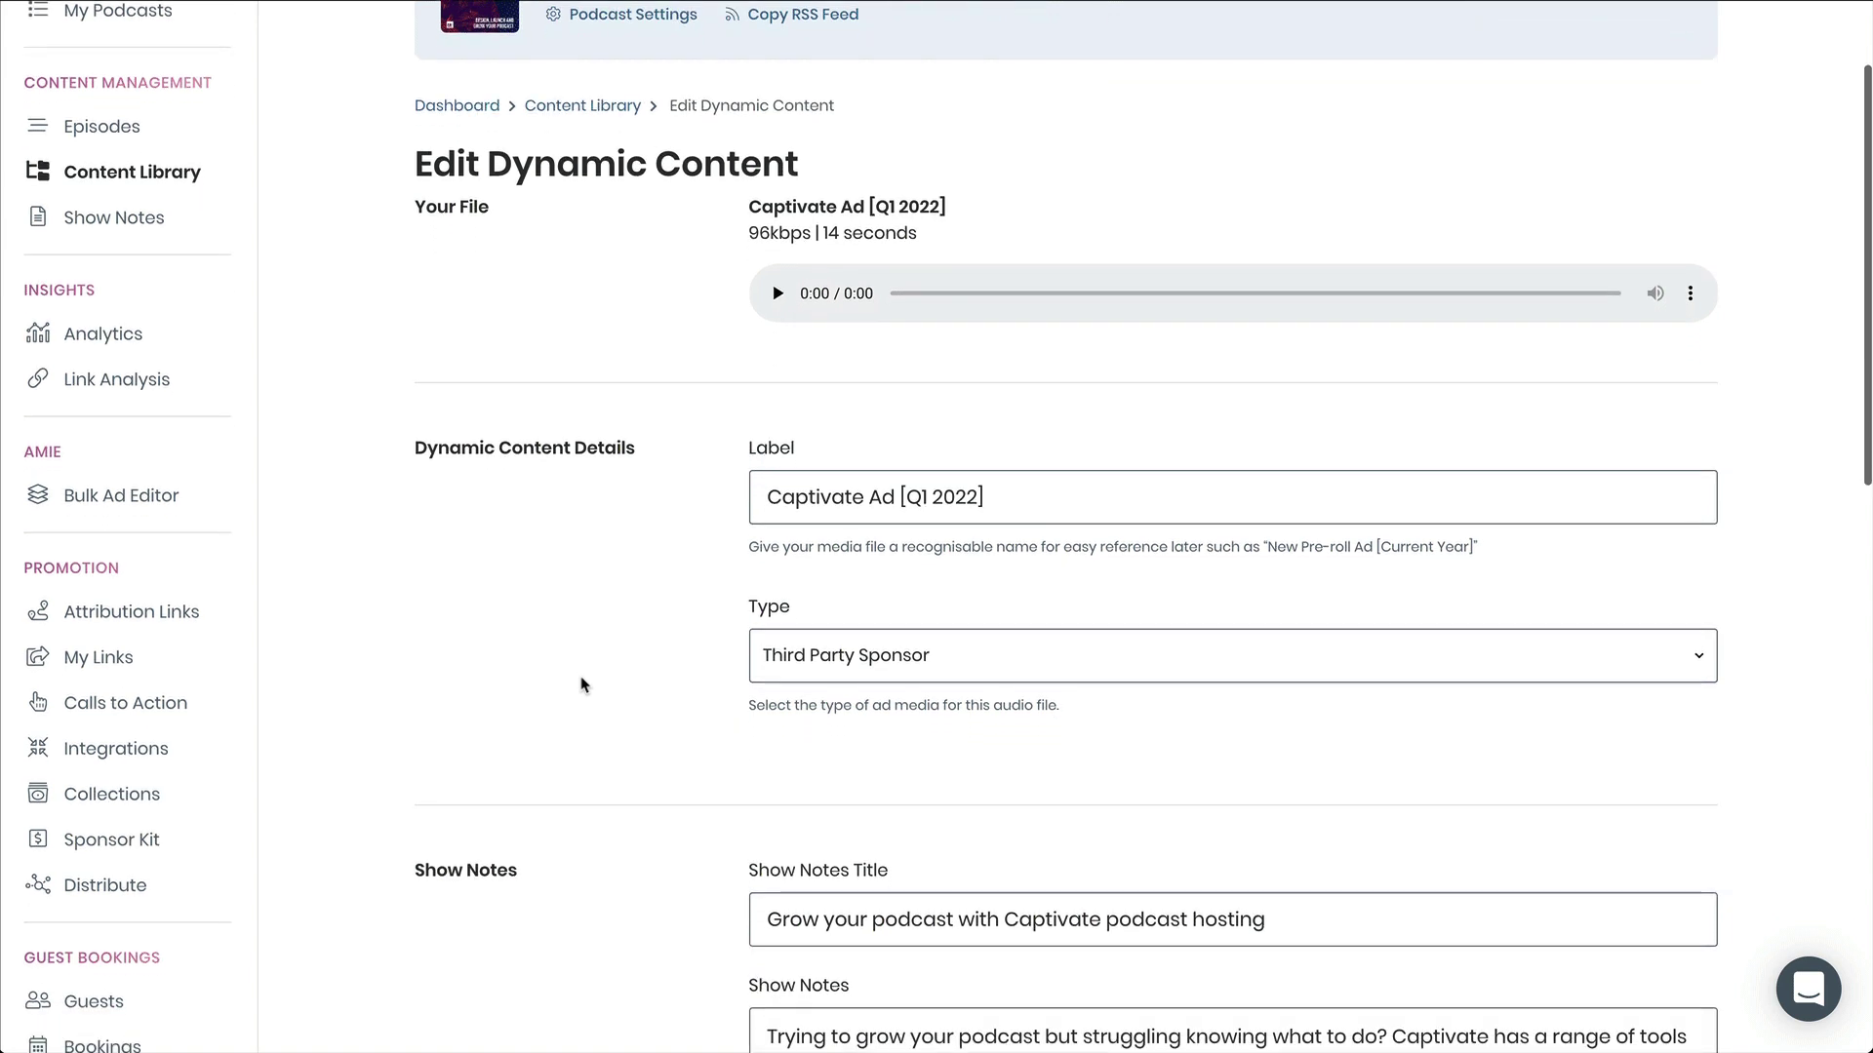
scroll(581, 685, down, 3)
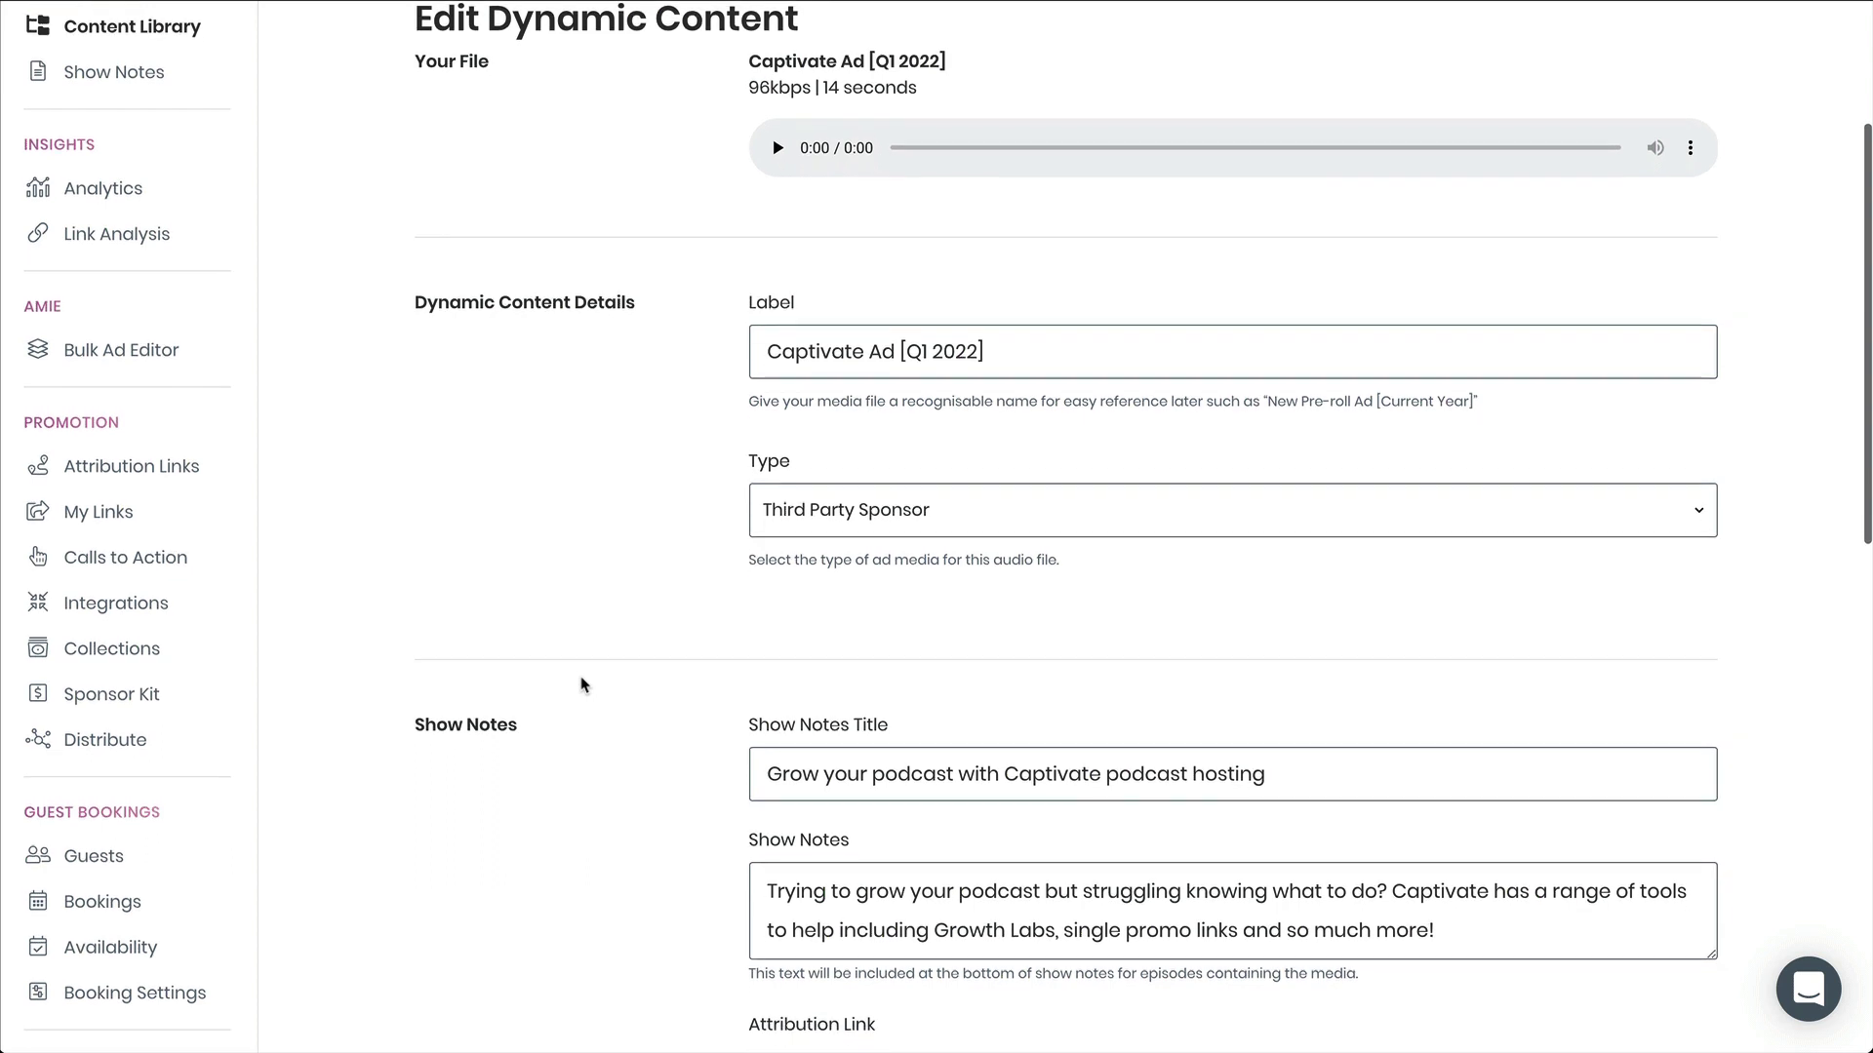
scroll(580, 686, down, 2)
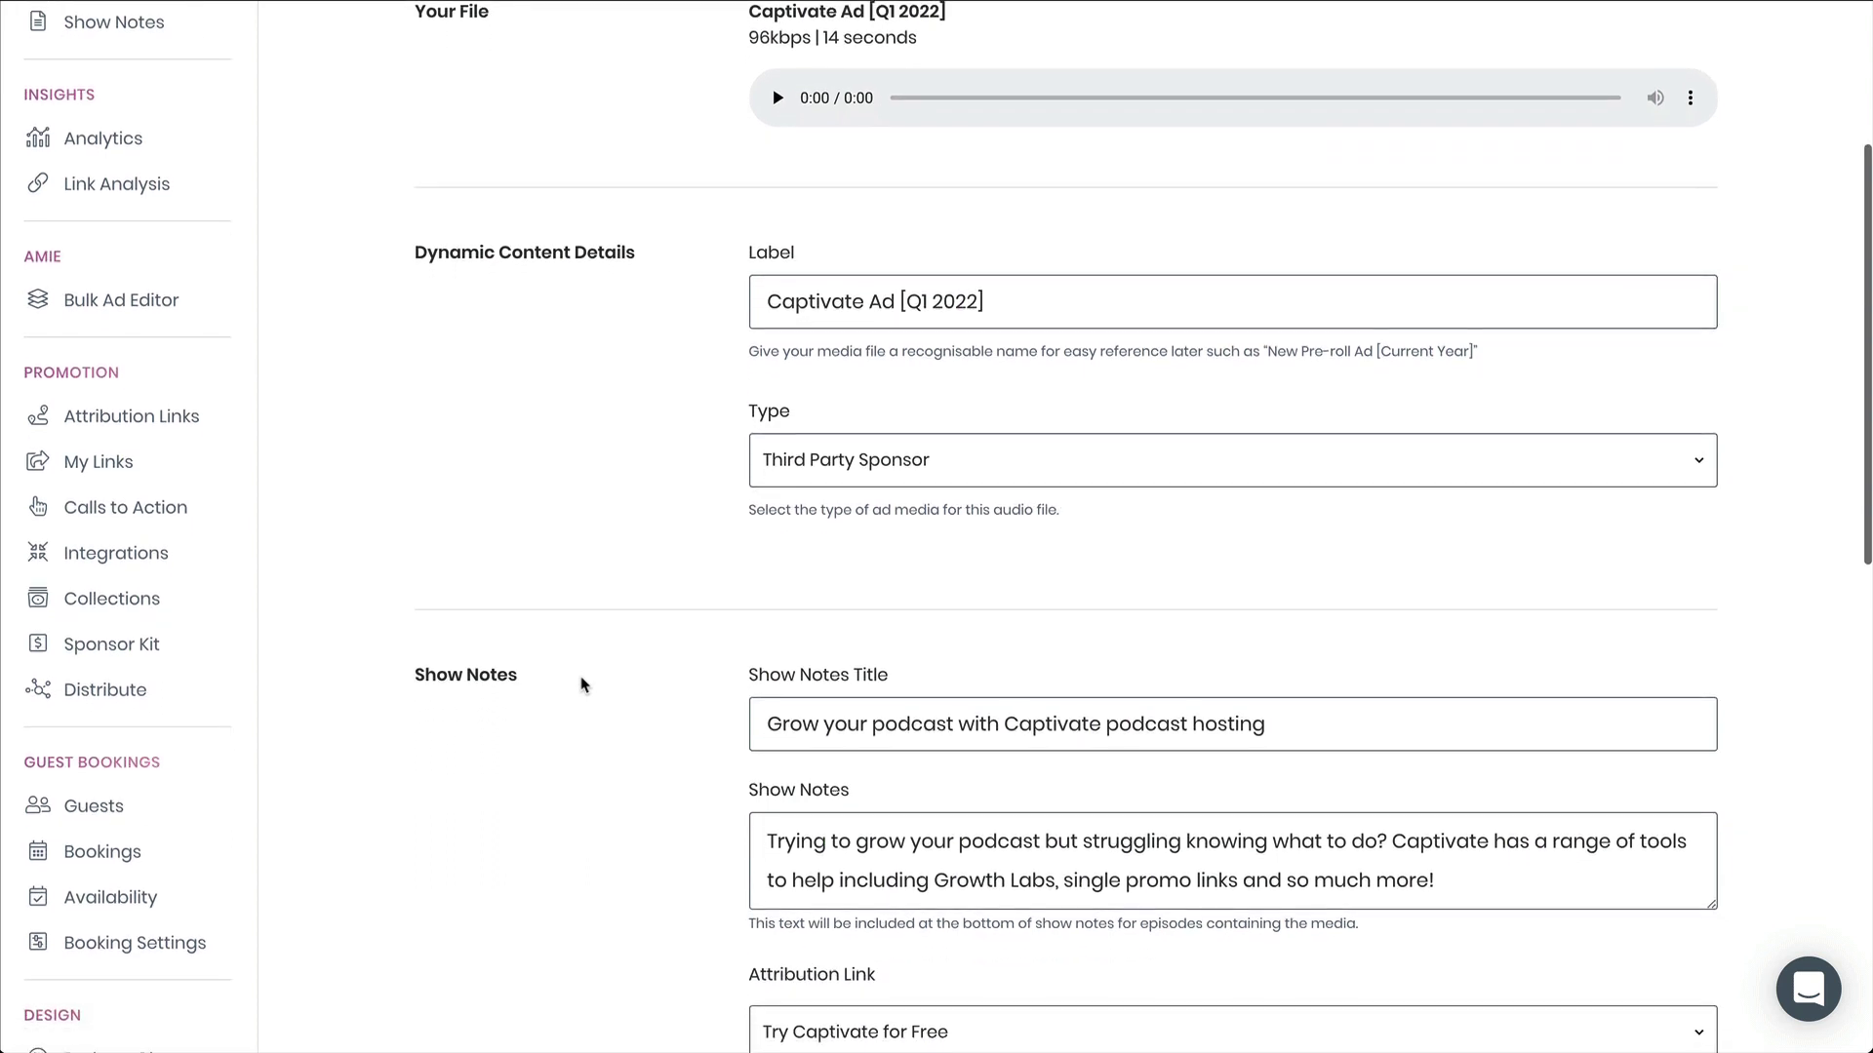
scroll(581, 685, down, 2)
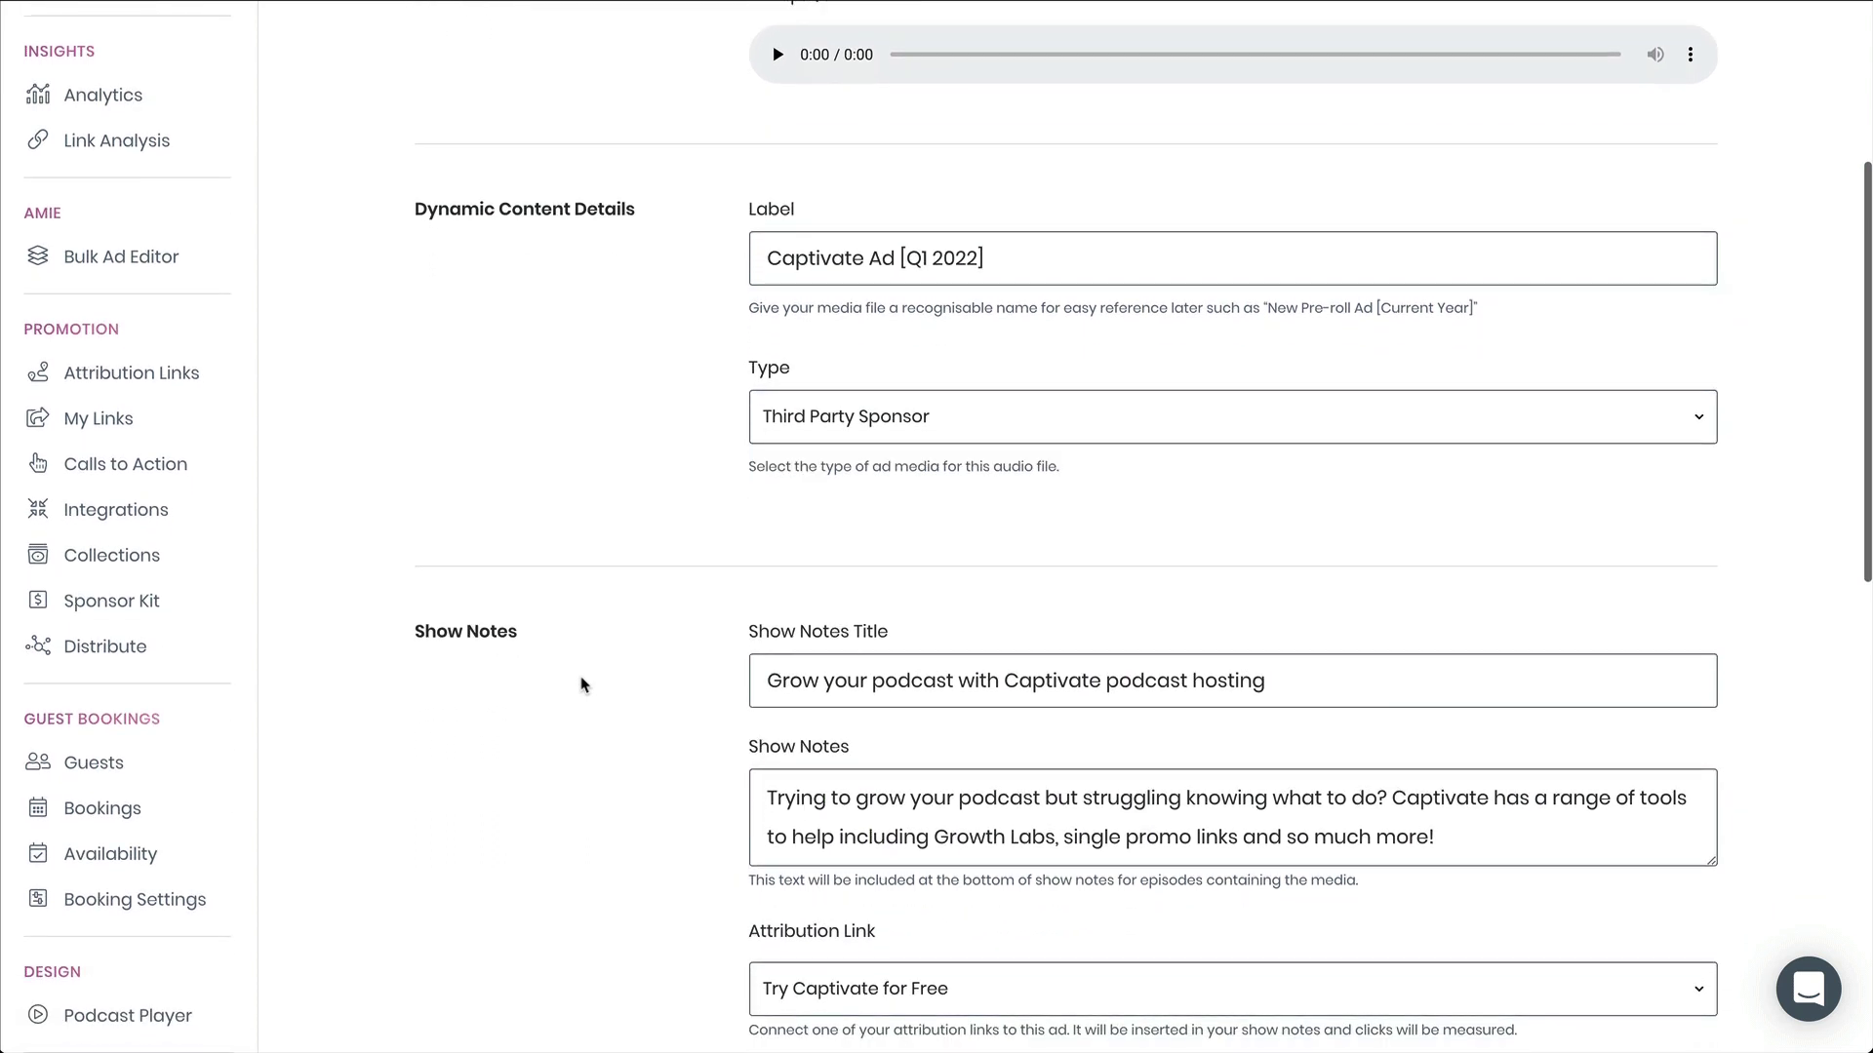
scroll(582, 685, down, 2)
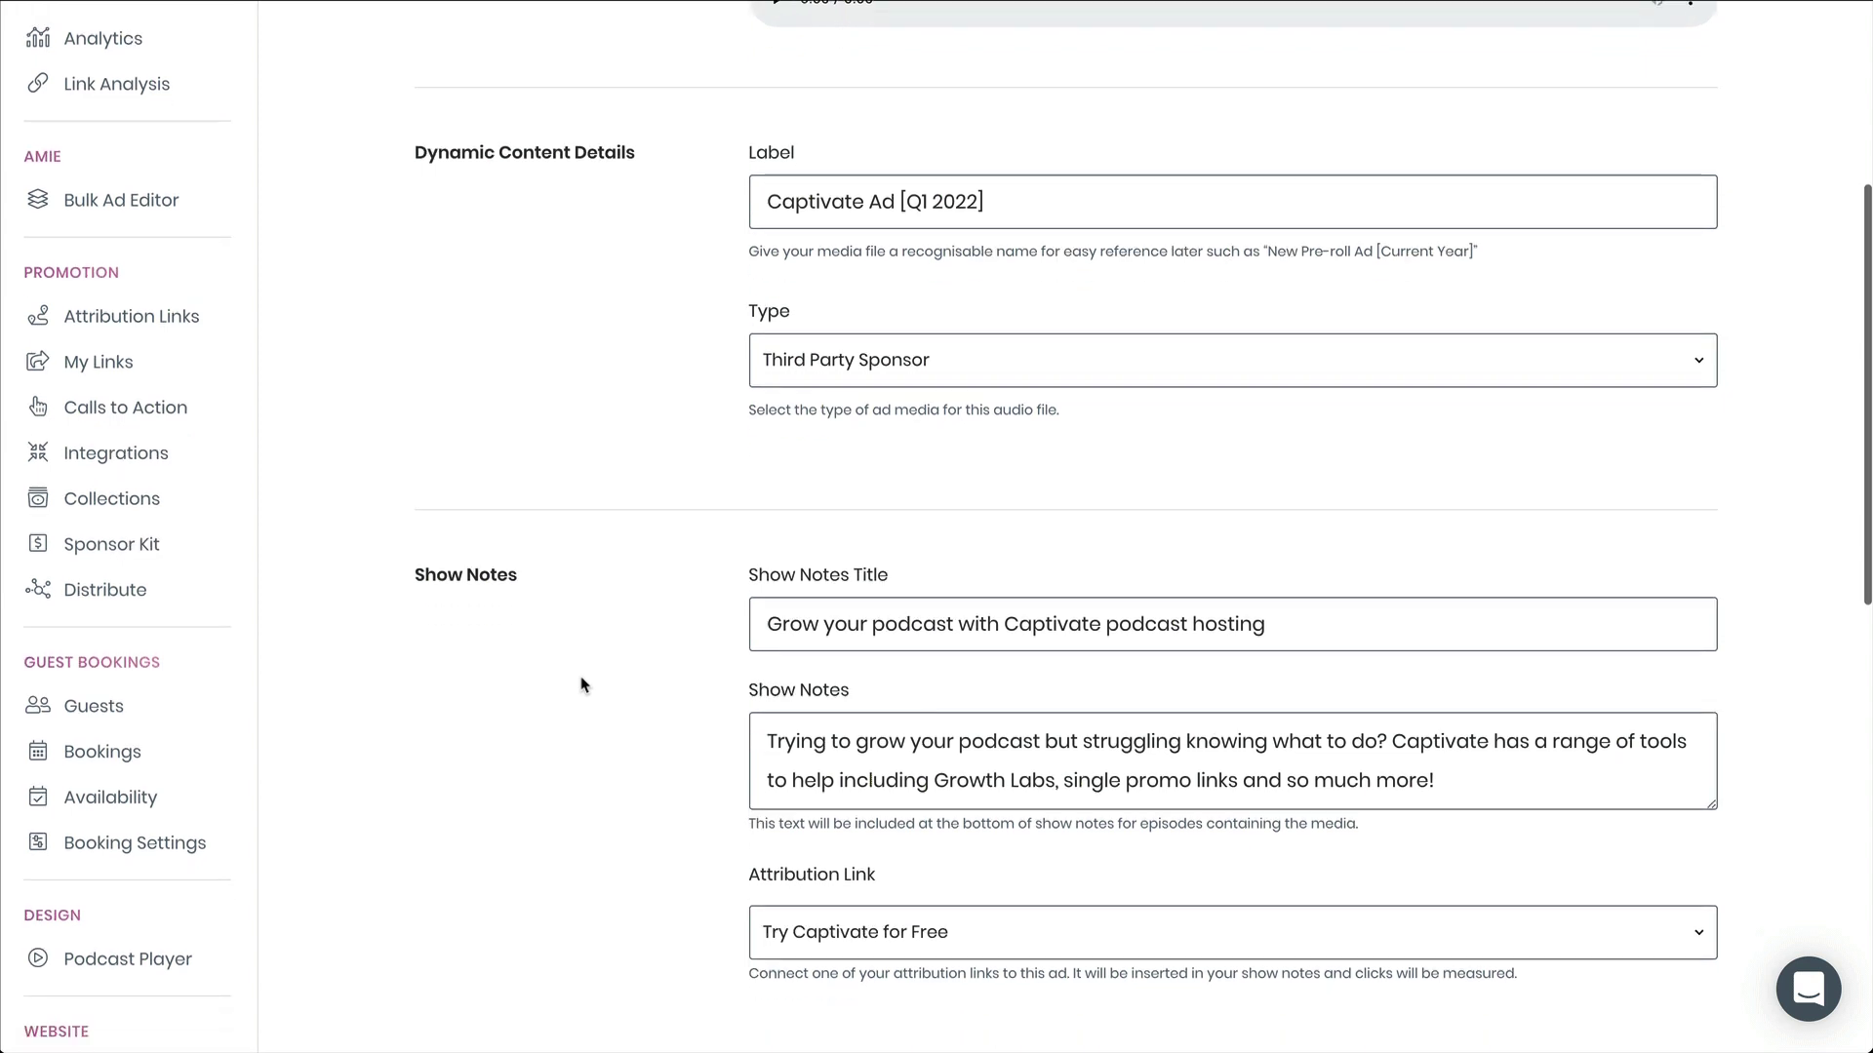
scroll(580, 685, down, 2)
scroll(581, 685, down, 2)
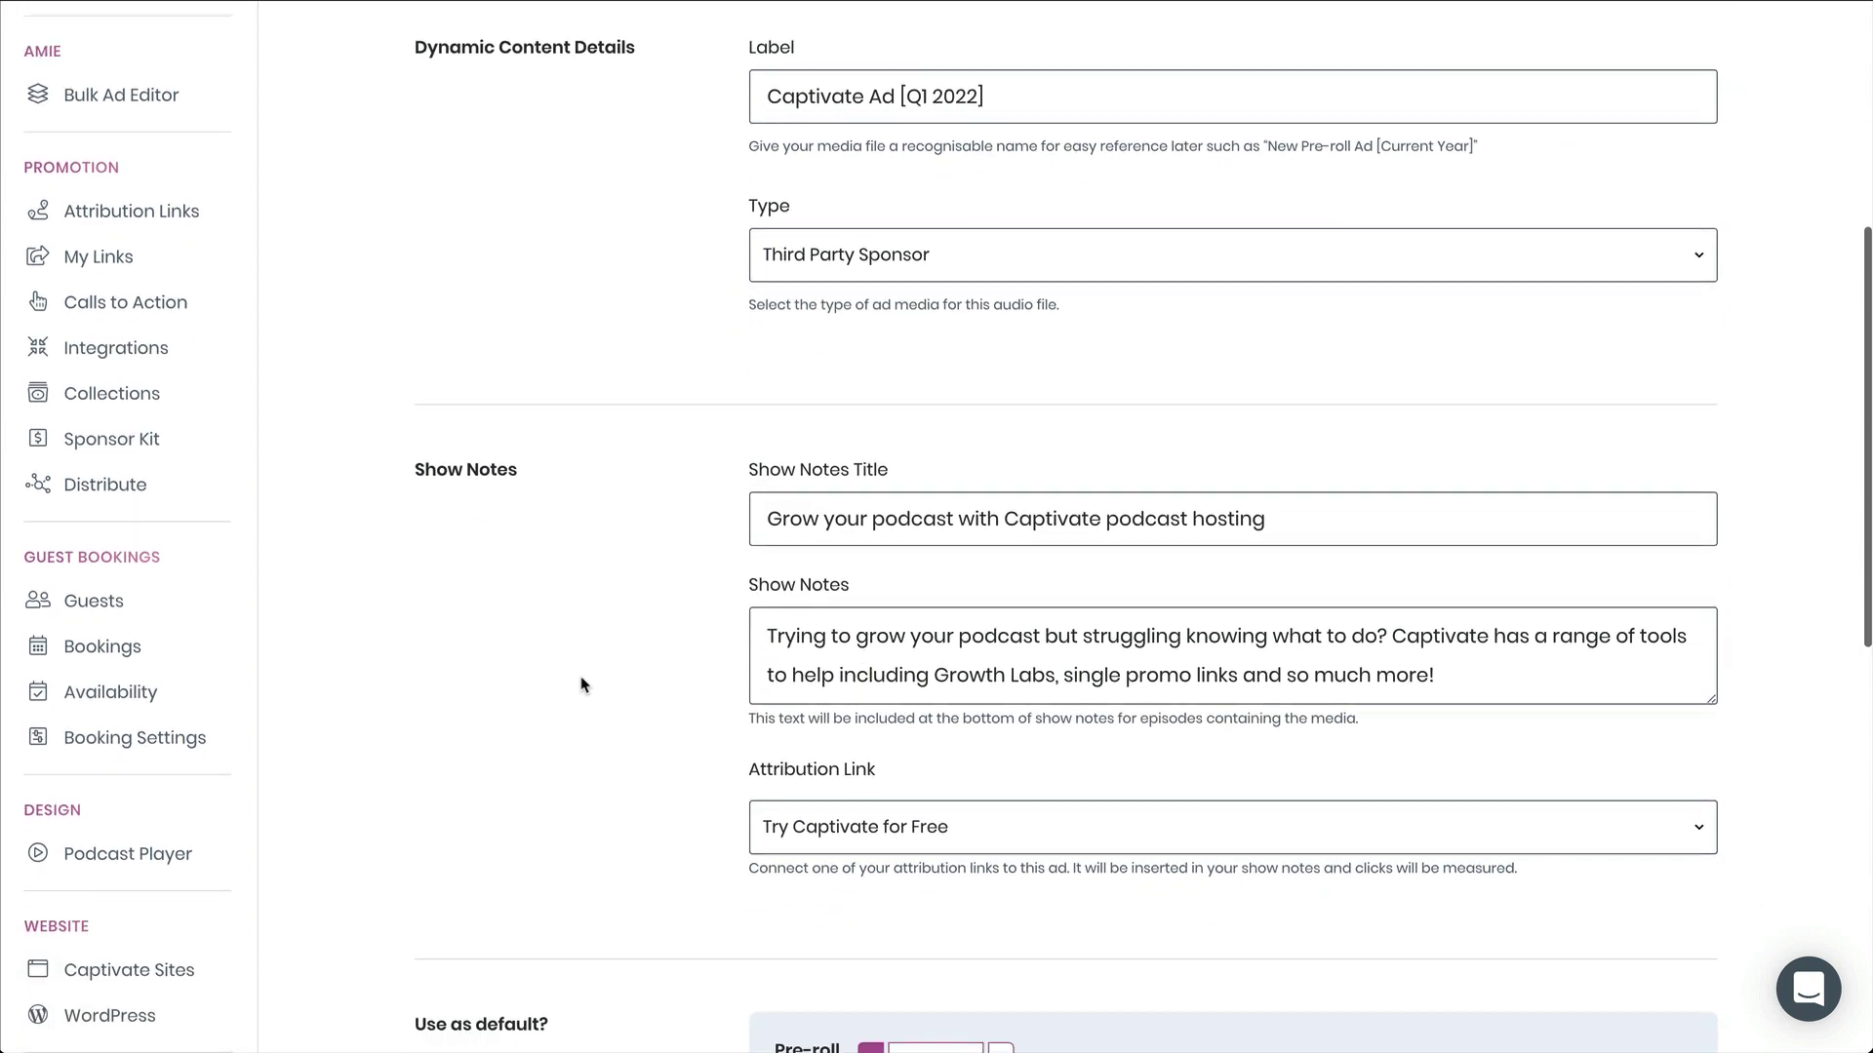
scroll(580, 685, down, 1)
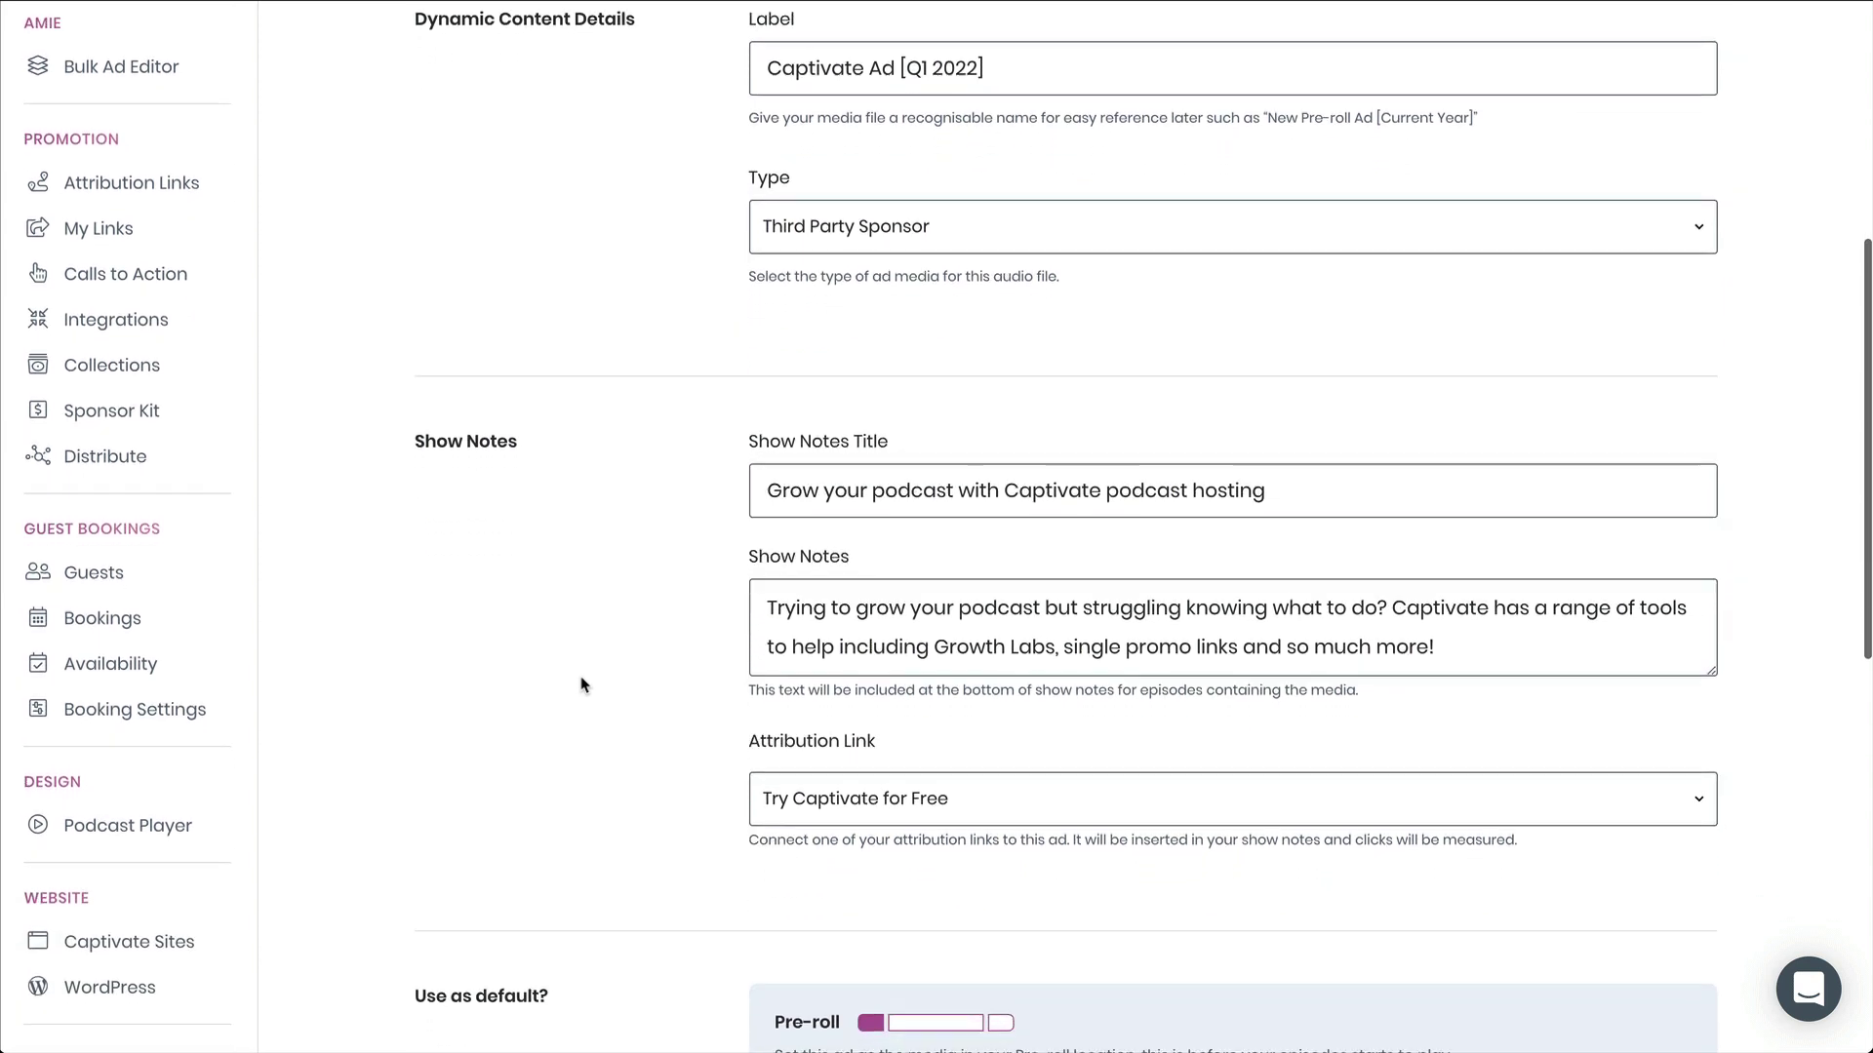
scroll(581, 685, down, 1)
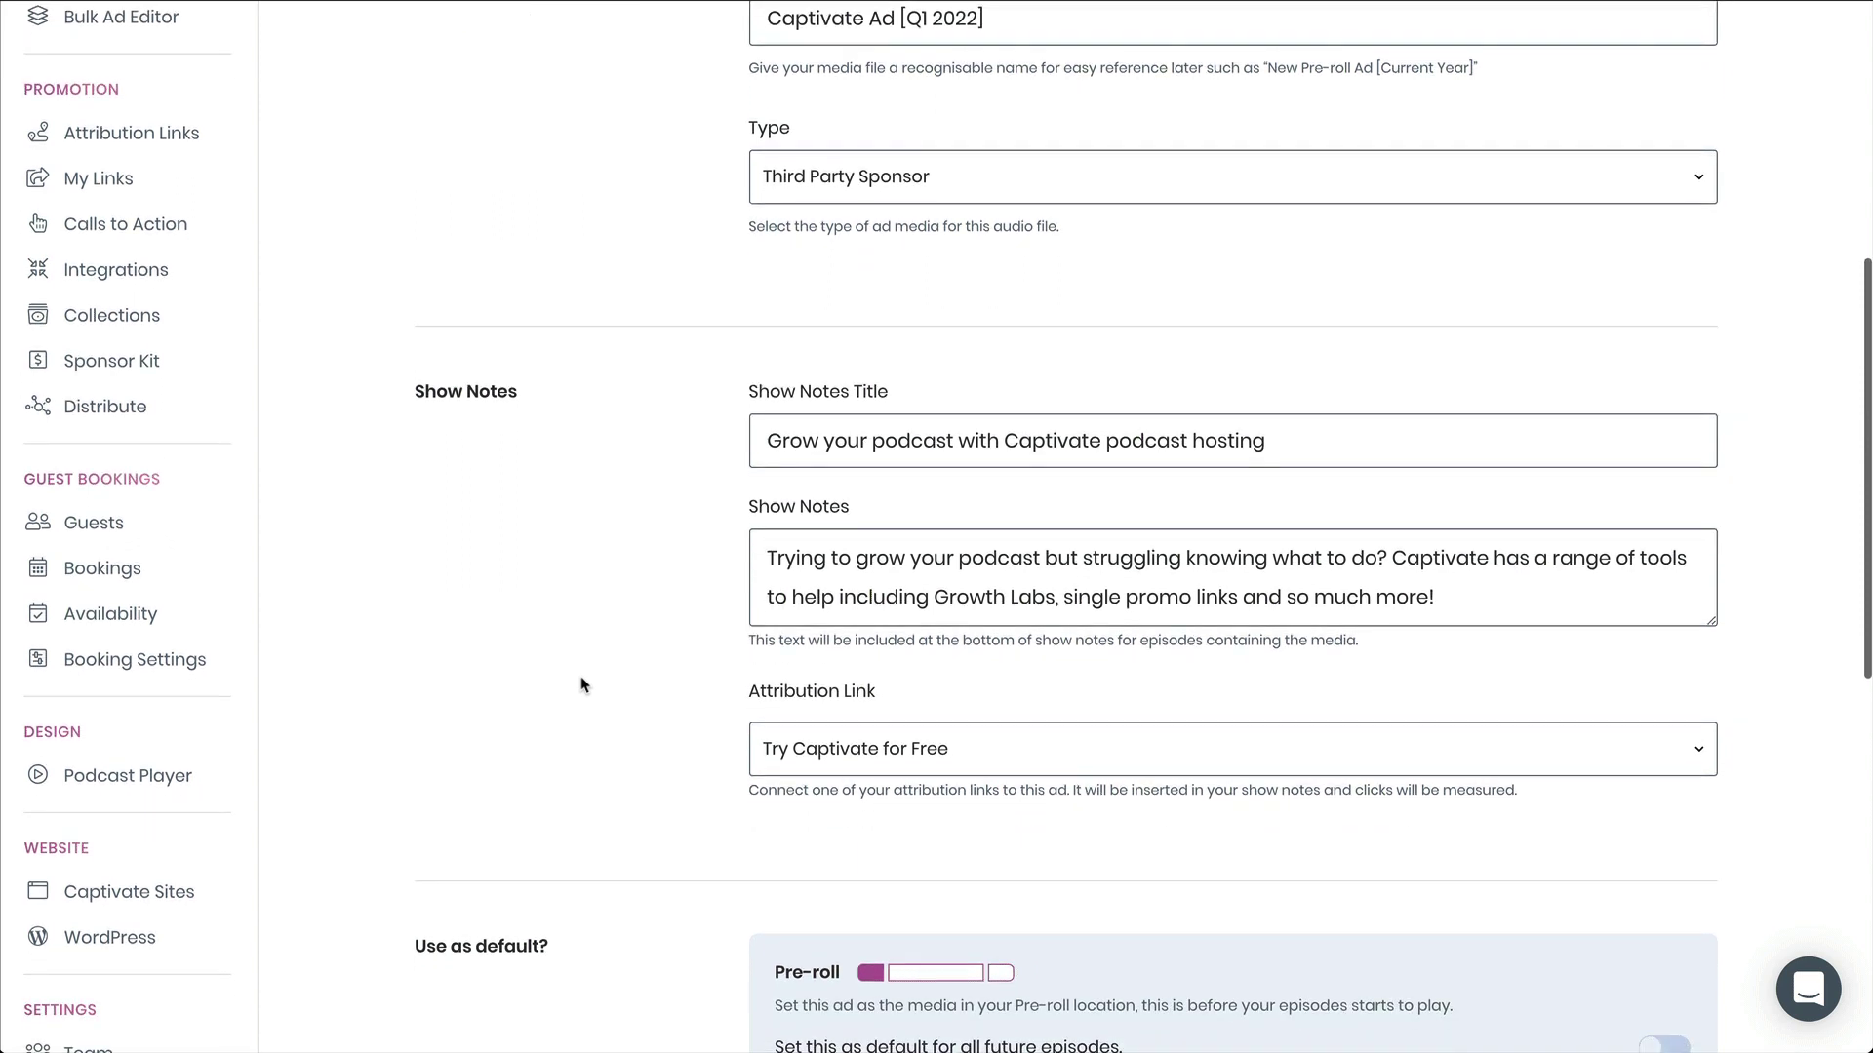
scroll(580, 684, down, 1)
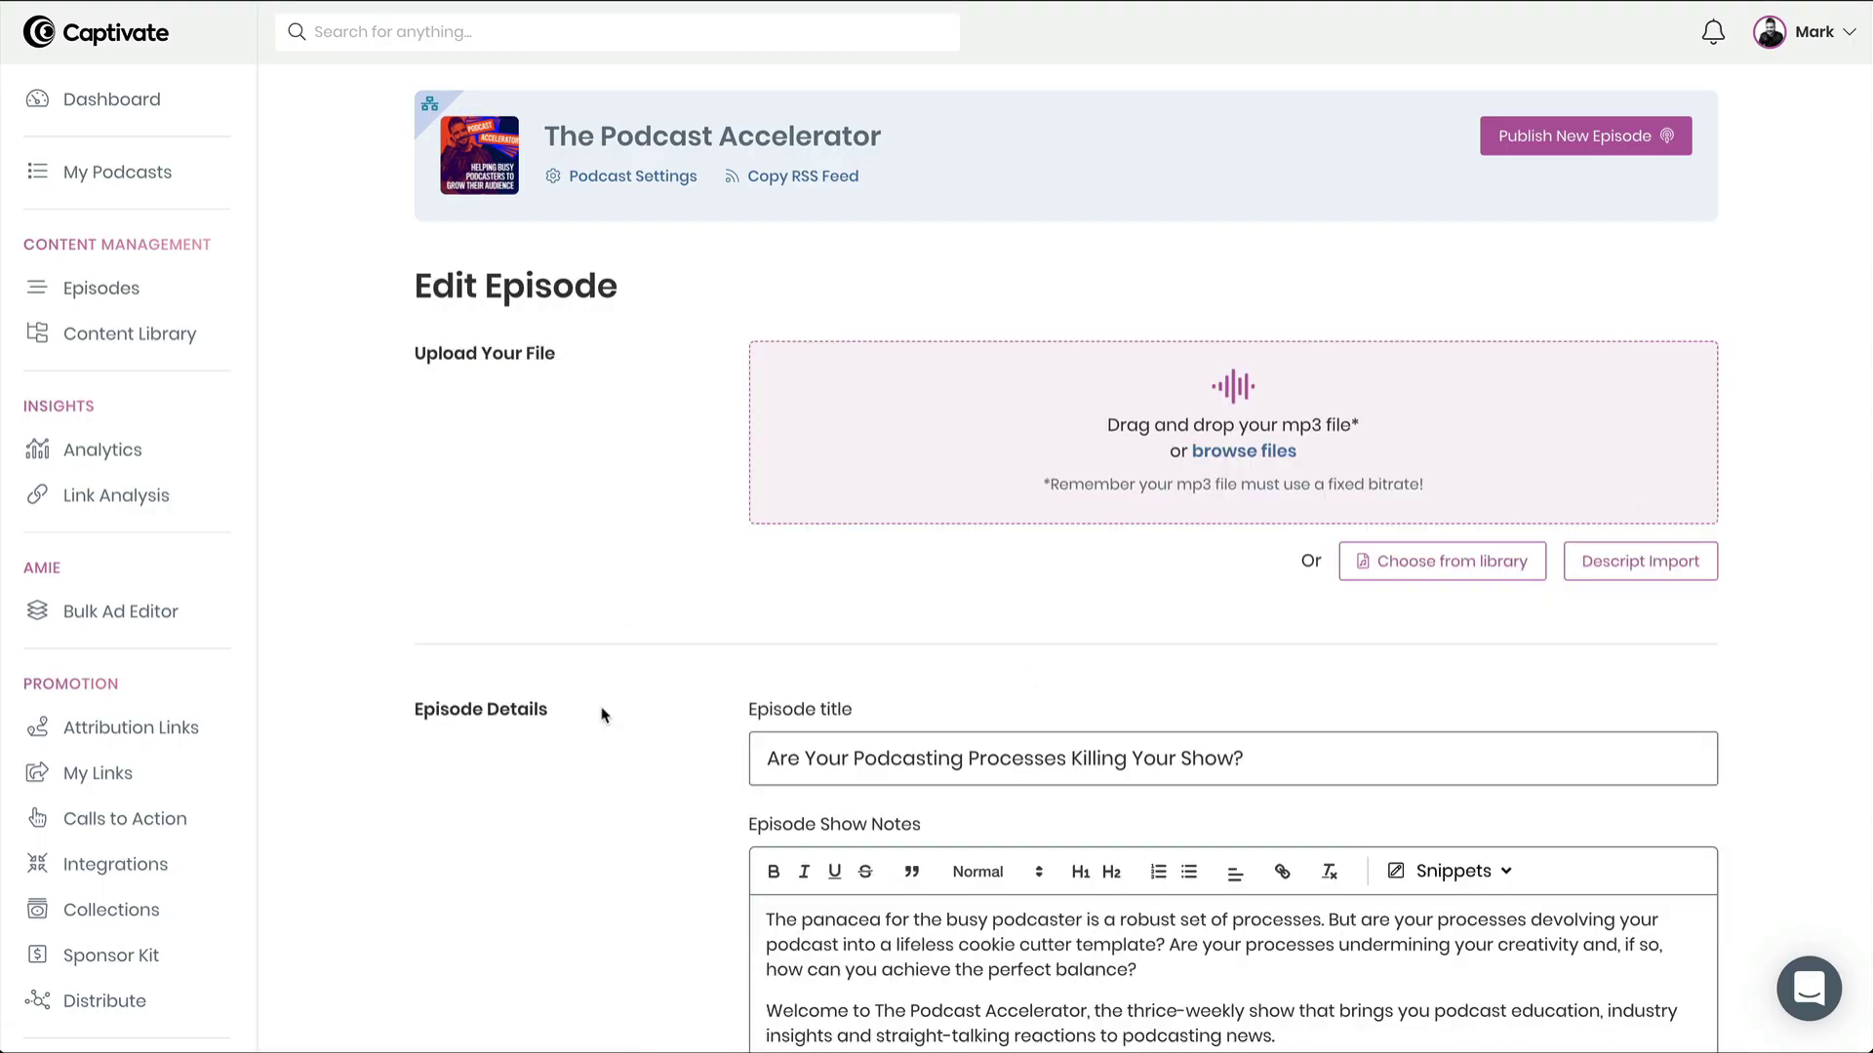
scroll(593, 694, down, 1)
scroll(580, 688, down, 2)
scroll(578, 690, down, 4)
scroll(578, 689, down, 3)
scroll(577, 689, down, 3)
scroll(578, 689, down, 3)
scroll(577, 690, down, 2)
scroll(579, 690, down, 1)
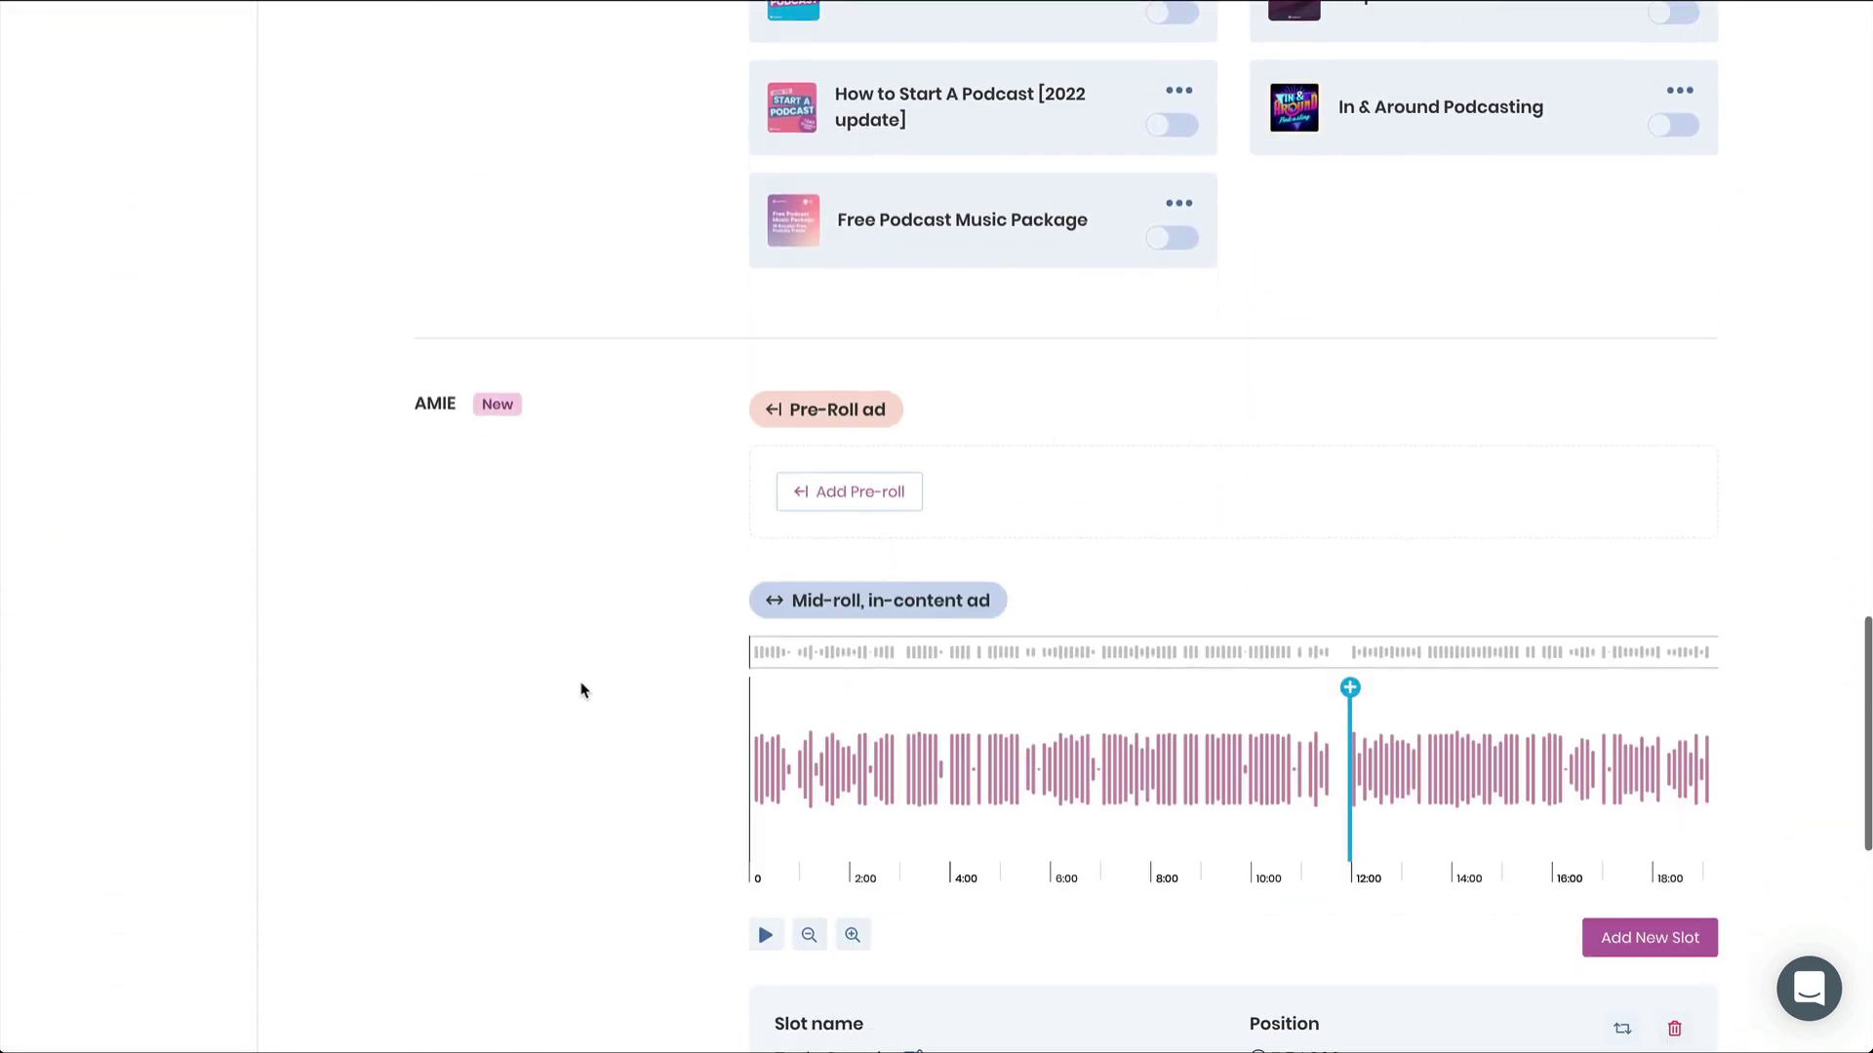
scroll(580, 689, down, 2)
scroll(581, 689, down, 1)
scroll(581, 688, down, 2)
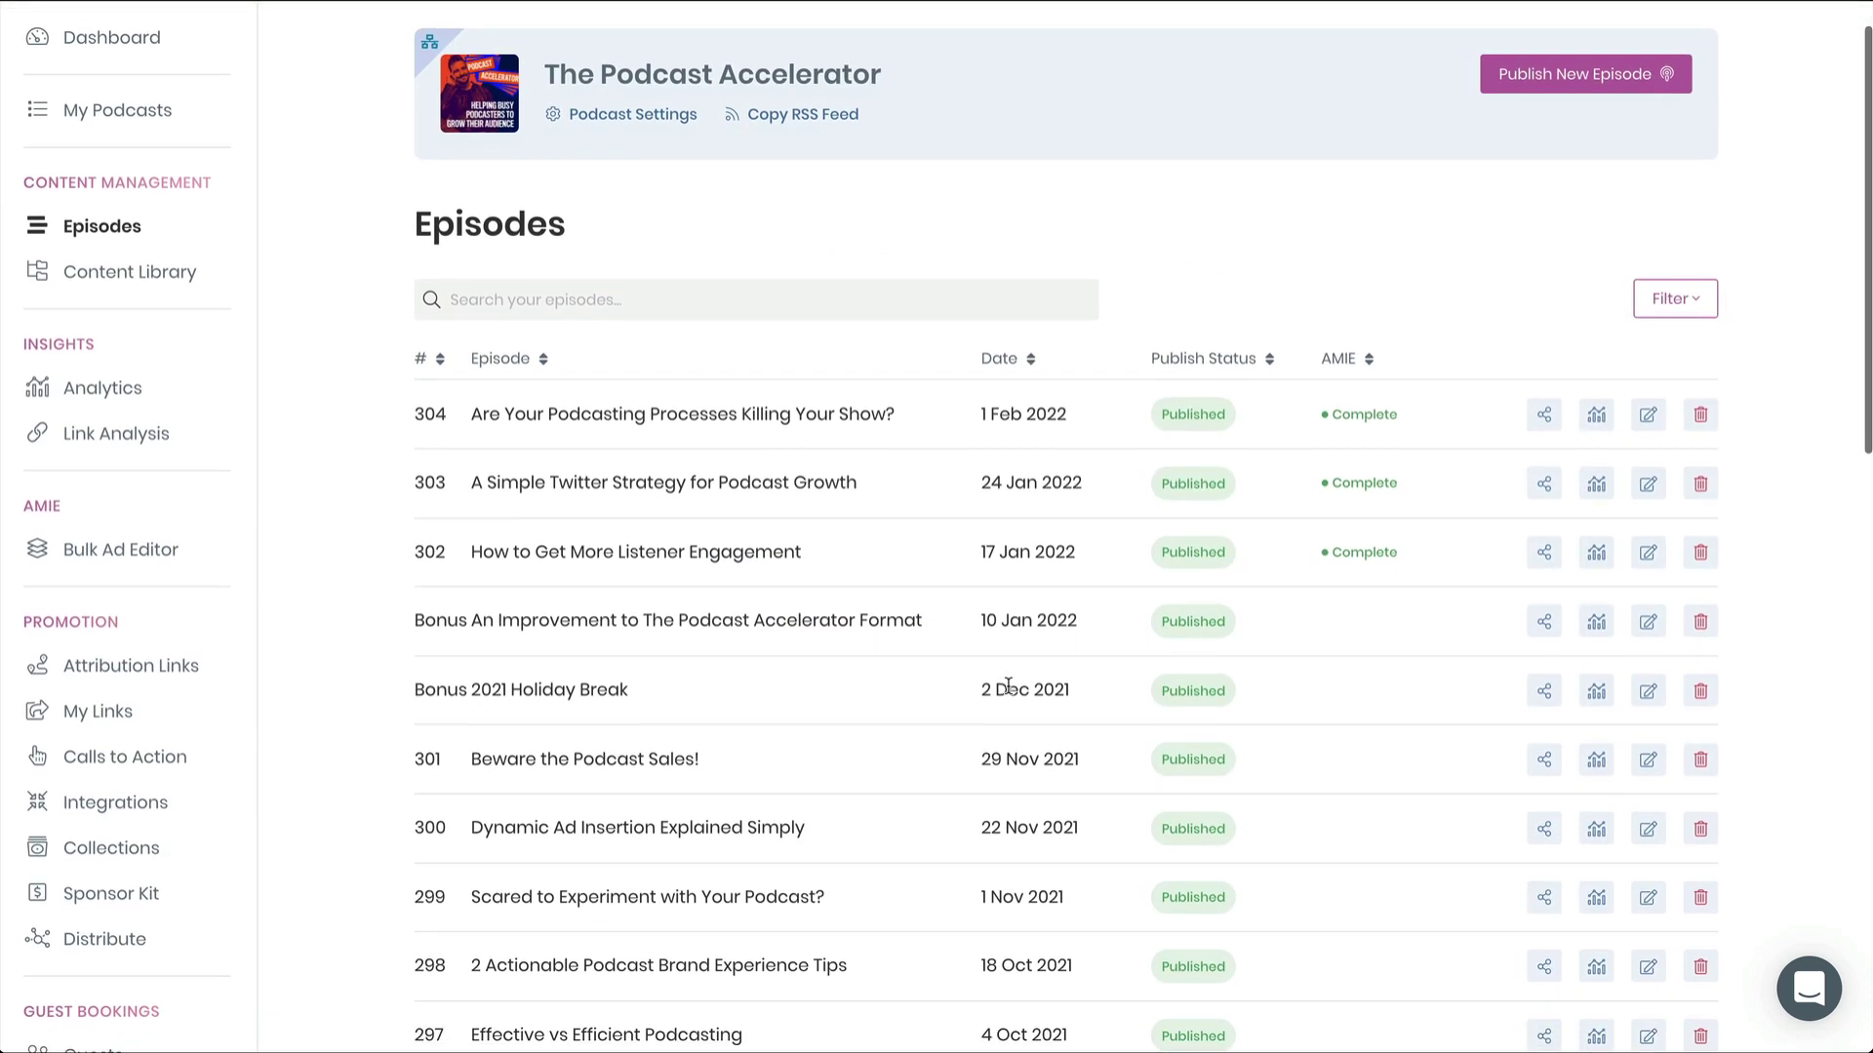
scroll(1007, 687, down, 1)
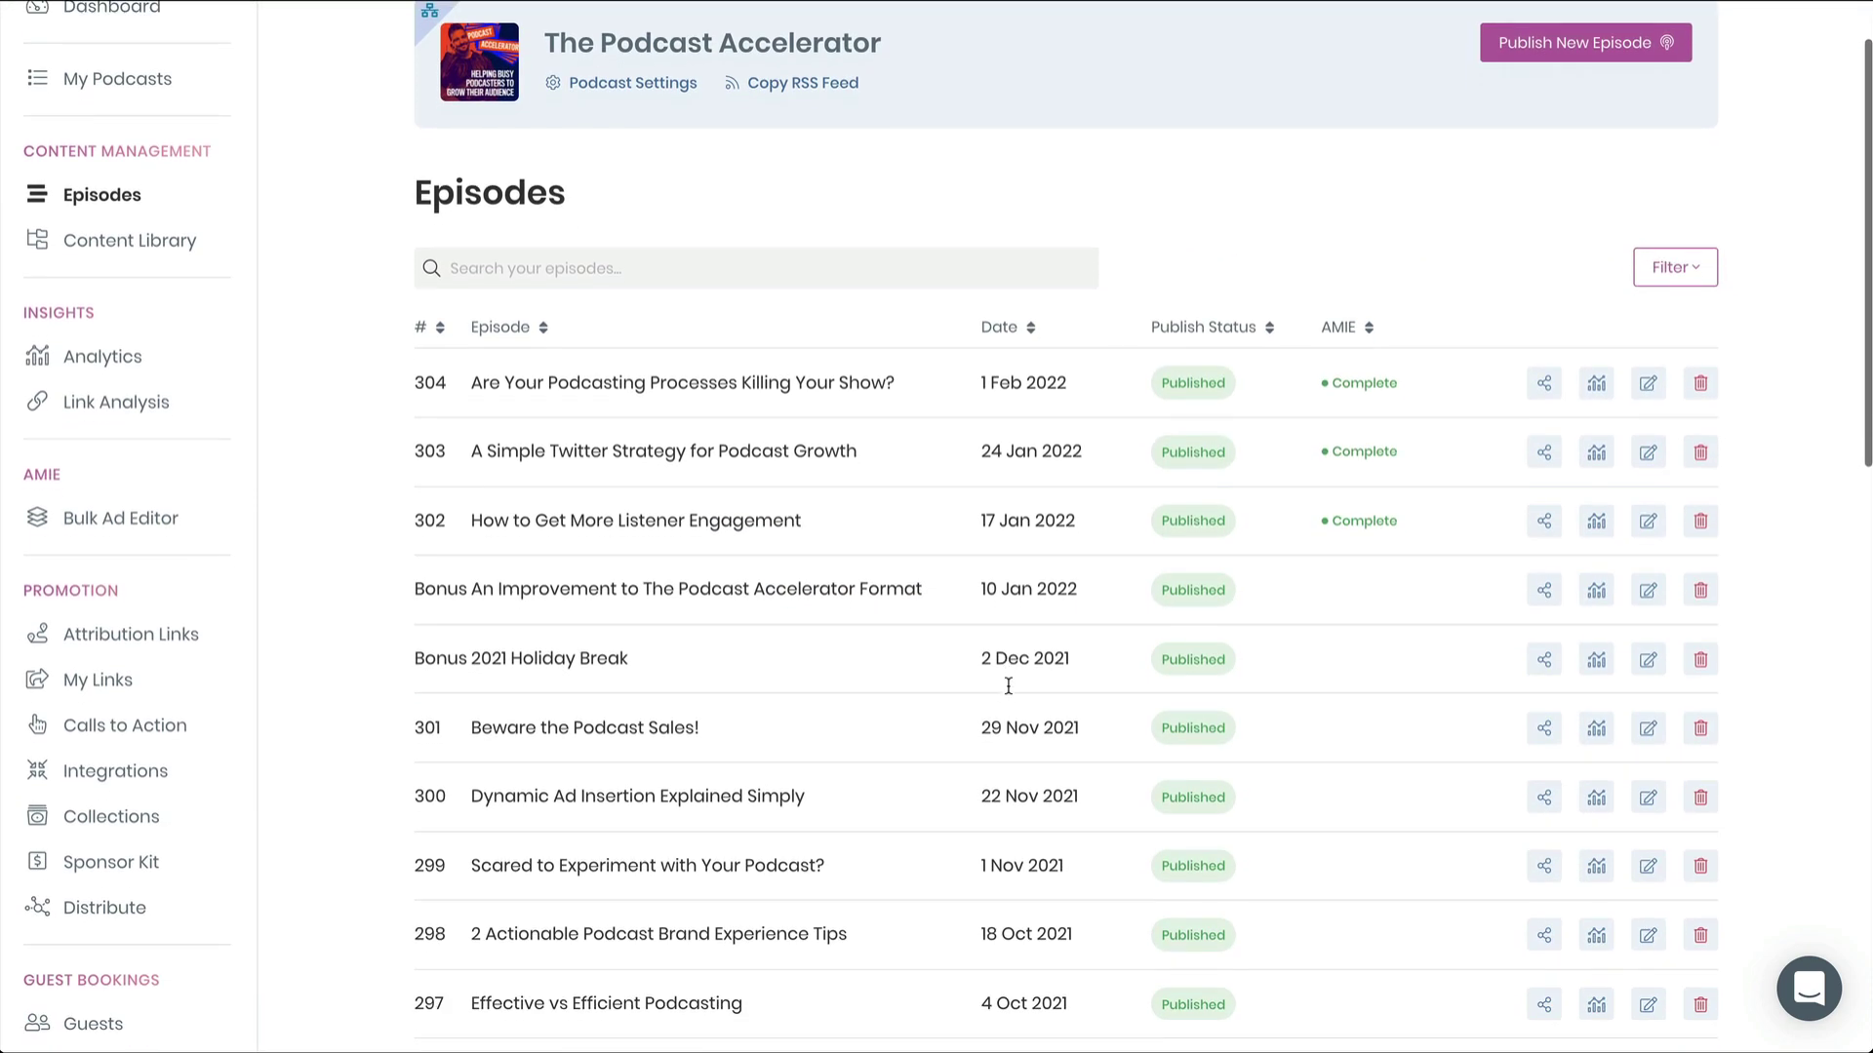
scroll(1009, 686, down, 1)
scroll(1008, 687, down, 1)
scroll(1007, 687, down, 1)
scroll(1009, 685, down, 1)
scroll(1008, 686, down, 1)
scroll(1008, 687, down, 1)
scroll(1009, 687, down, 1)
scroll(1008, 687, down, 1)
scroll(1009, 687, down, 1)
scroll(1009, 685, down, 1)
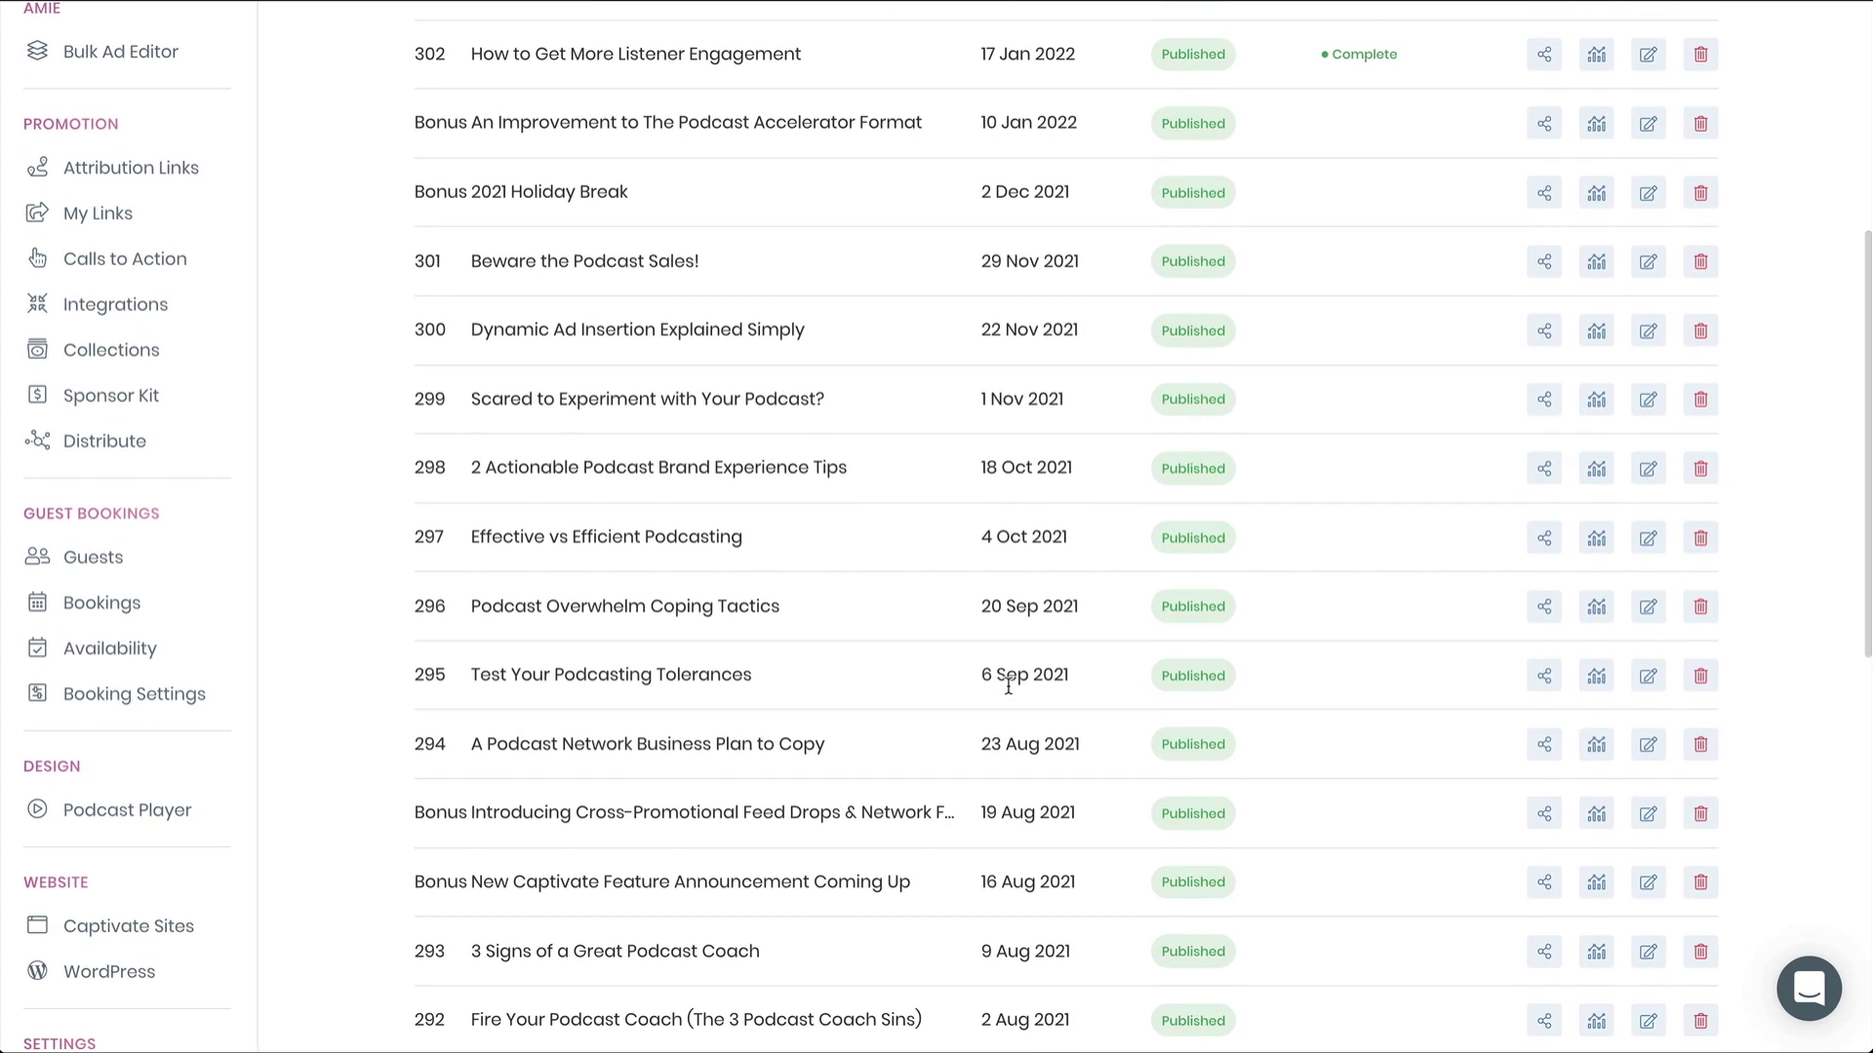
scroll(1009, 686, down, 1)
scroll(1009, 686, down, 1)
scroll(1008, 687, down, 1)
scroll(1008, 687, down, 1)
scroll(1009, 686, down, 1)
scroll(1009, 686, down, 1)
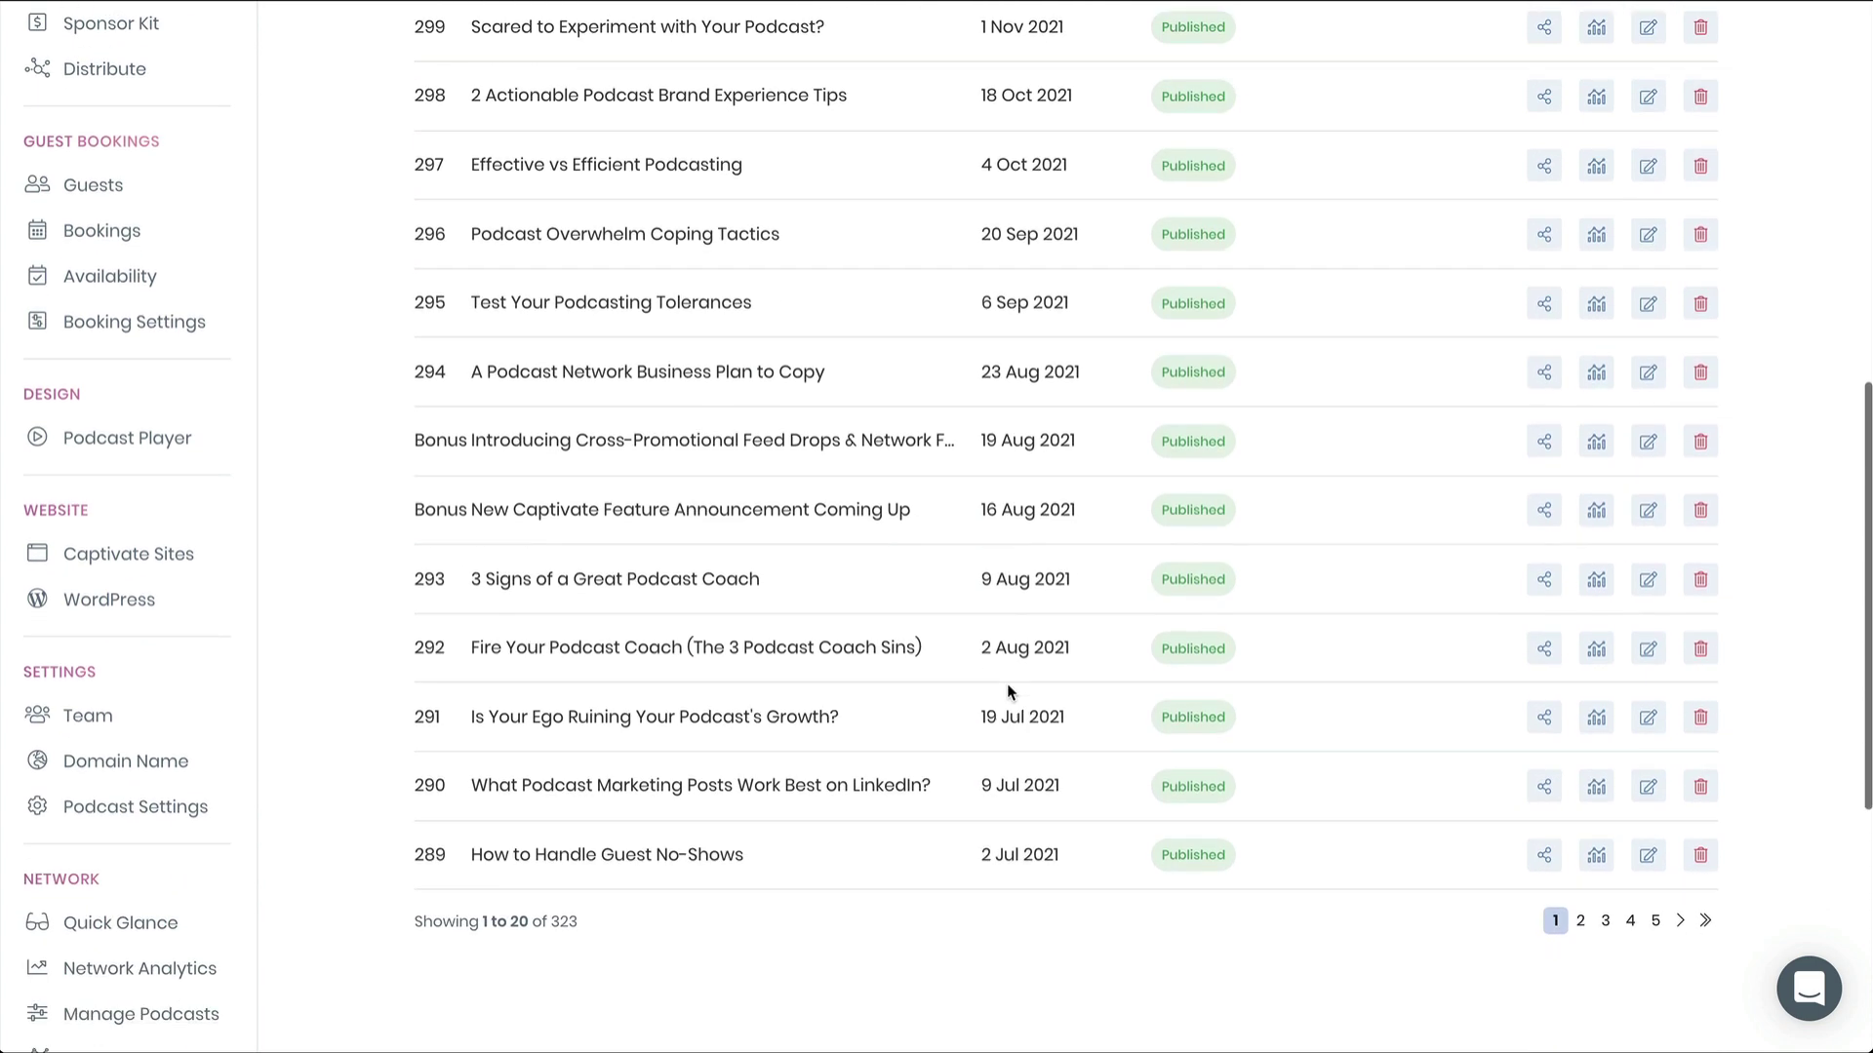
scroll(1008, 686, down, 1)
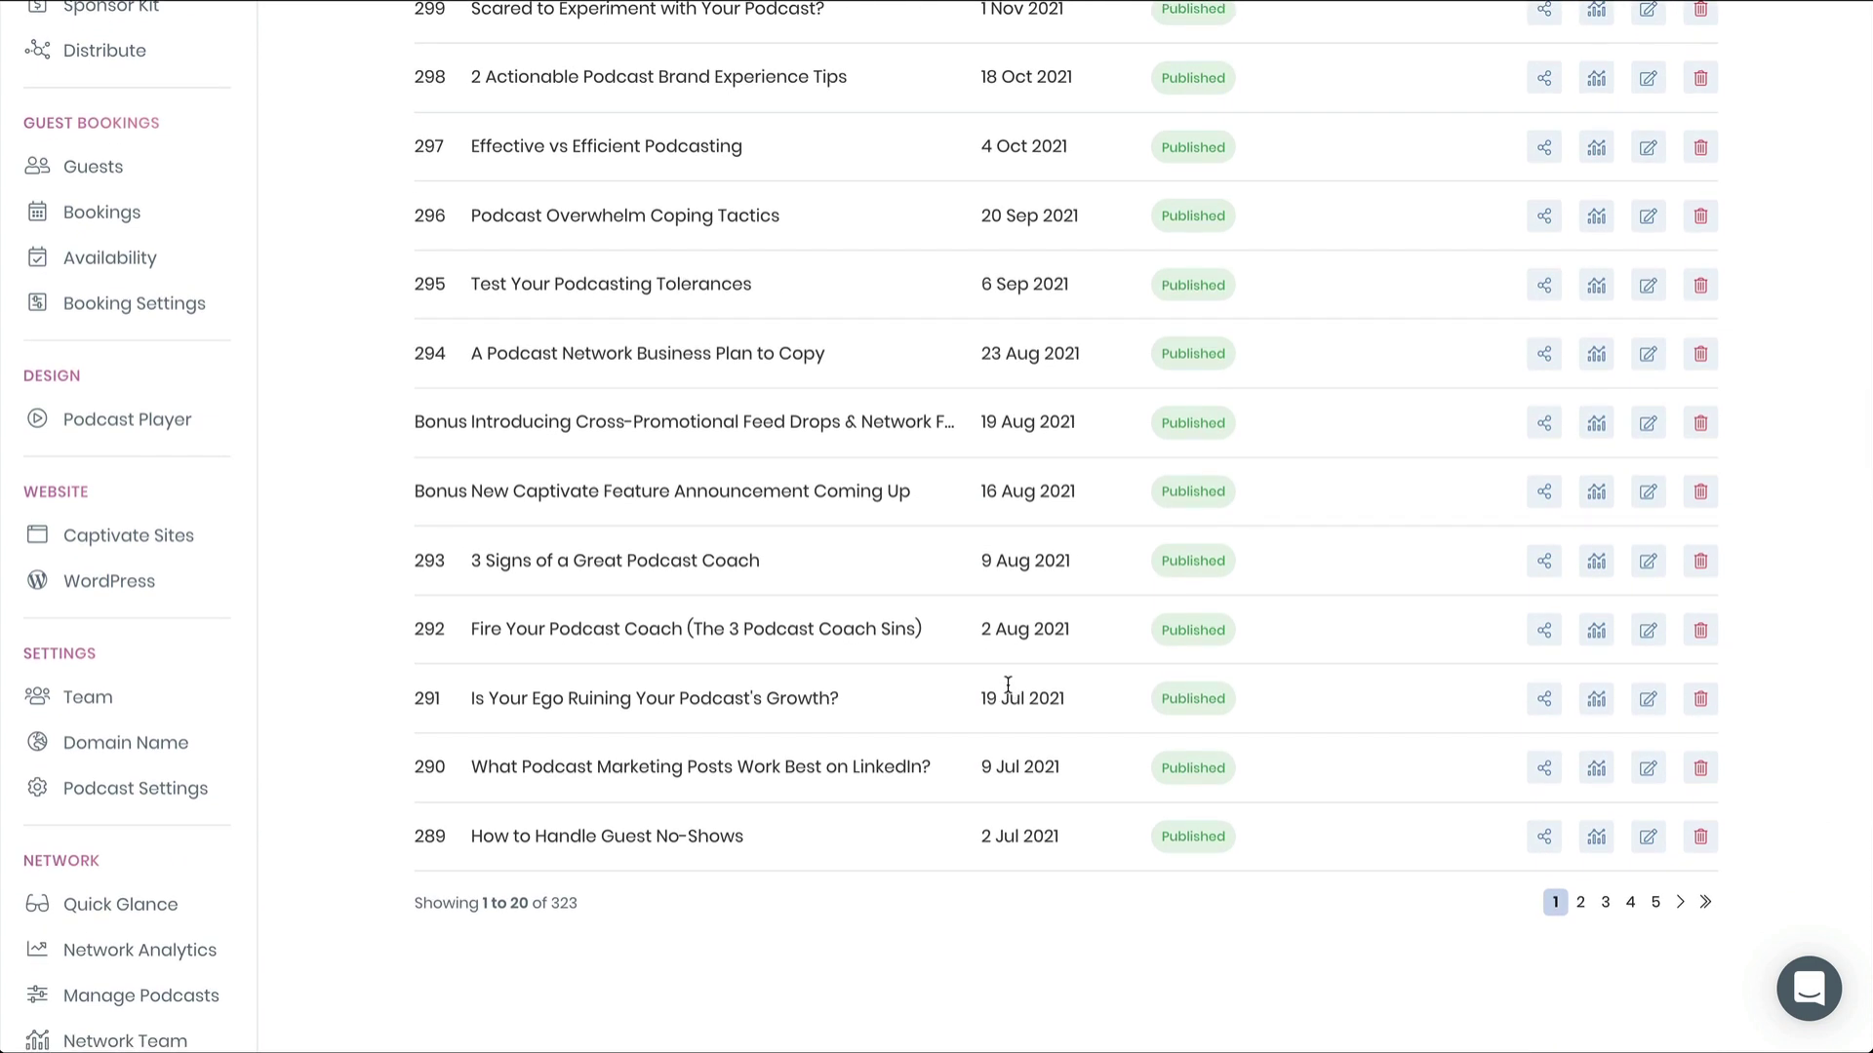